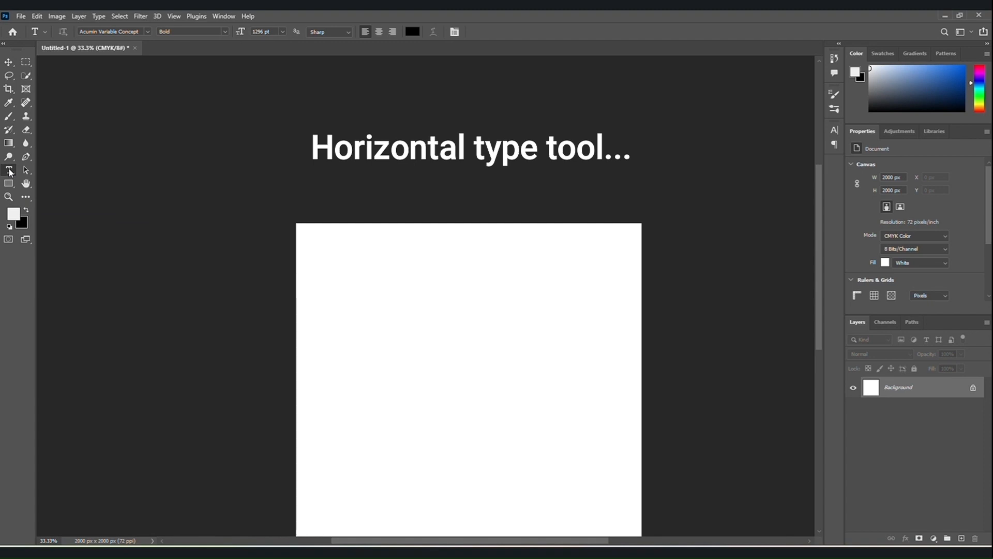
- Add the letter "D" as horizontal text and move it to about the middle of the canvas
right_click(11, 172)
left_click(49, 168)
scroll(377, 366, "down", 5)
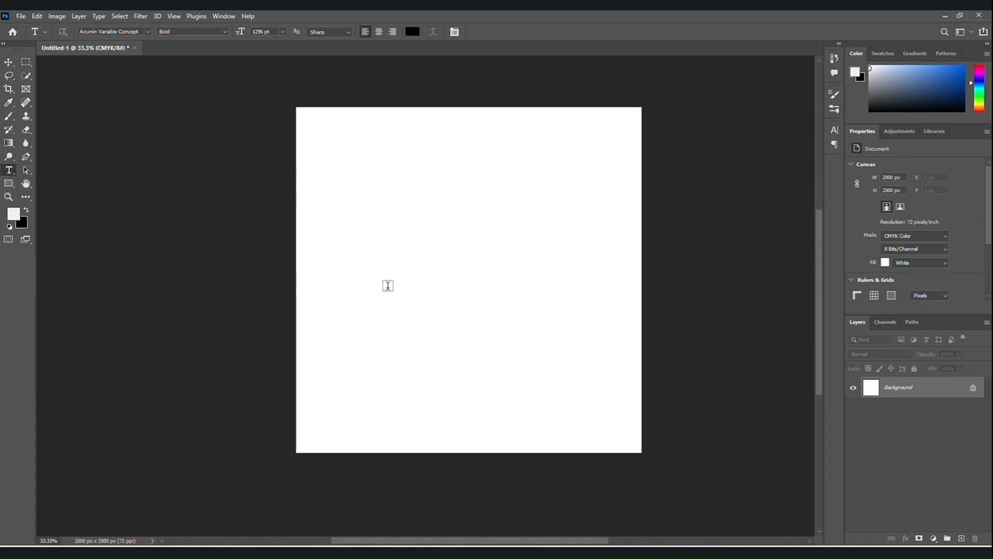
left_click(388, 286)
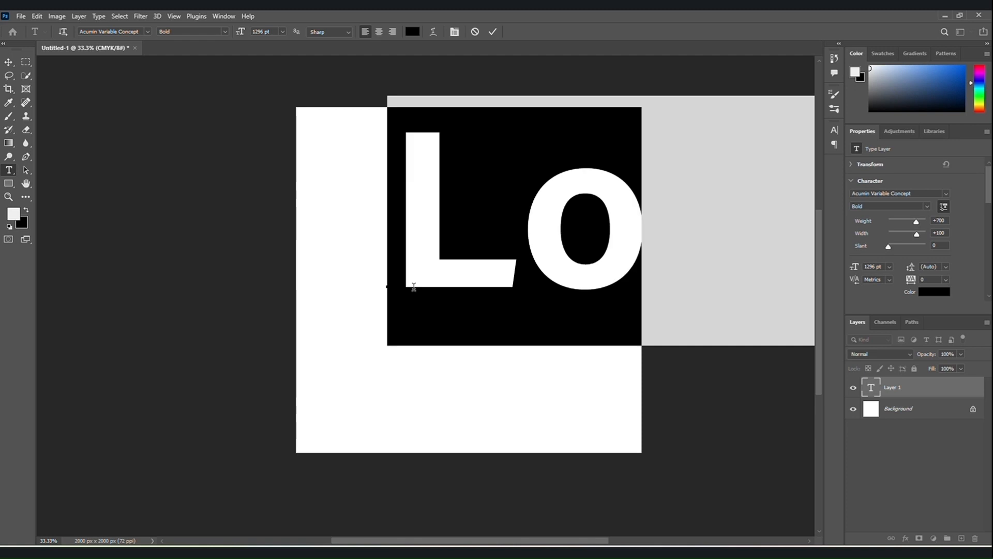
type("D")
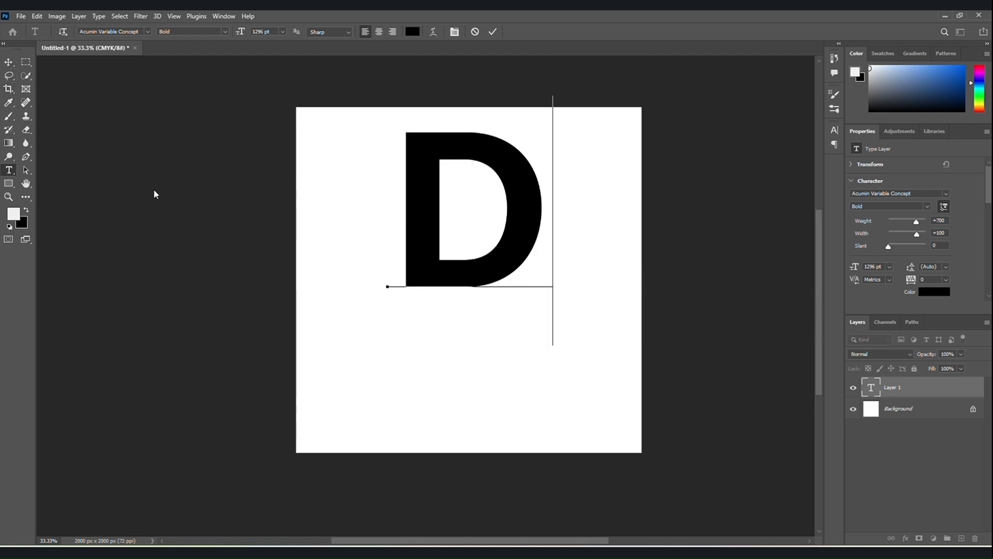
left_click(8, 62)
left_click_drag(415, 224, 426, 303)
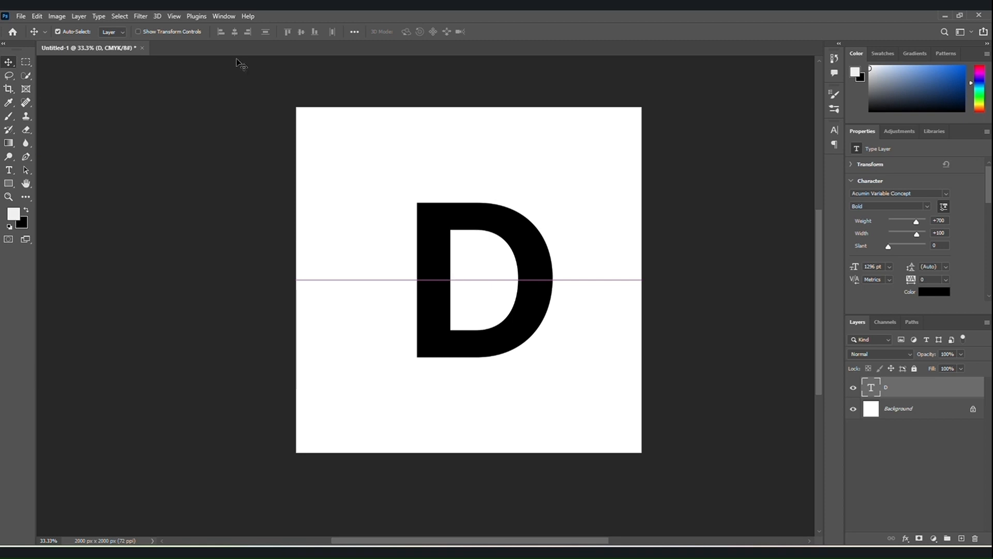
- Place the image best-burj-khalifa-picture-header.png into the document as an embedded object
left_click(21, 16)
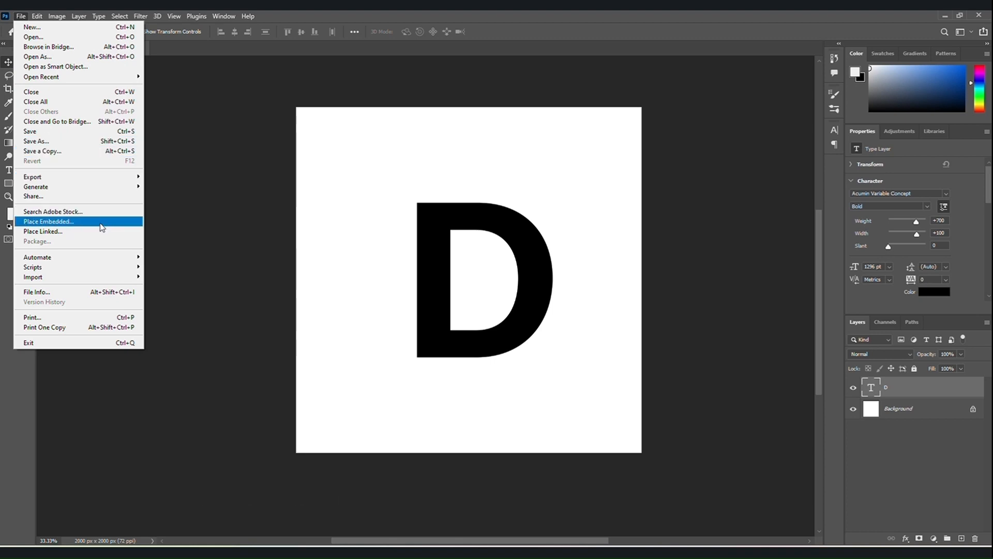
left_click(99, 224)
scroll(429, 256, "down", 2)
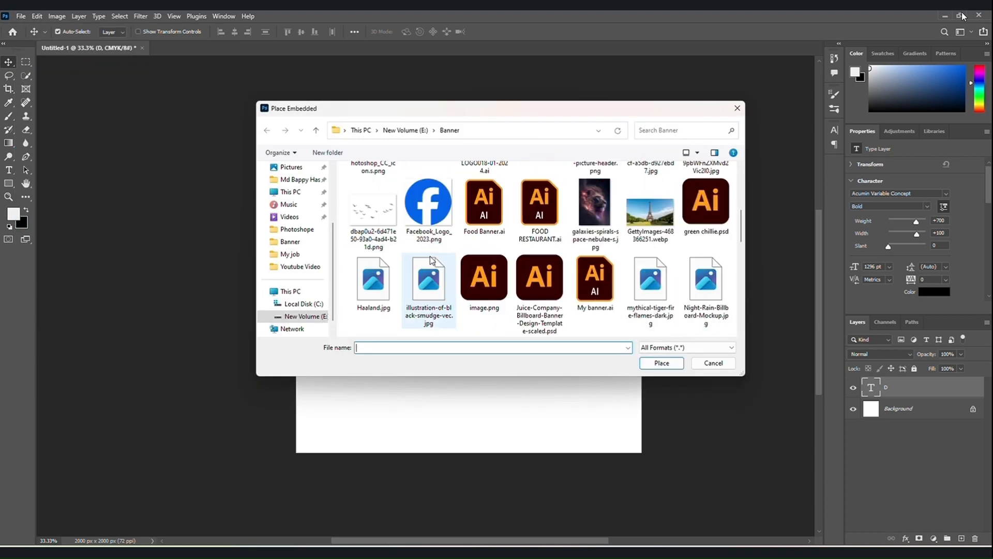
scroll(433, 257, "down", 3)
scroll(505, 261, "up", 6)
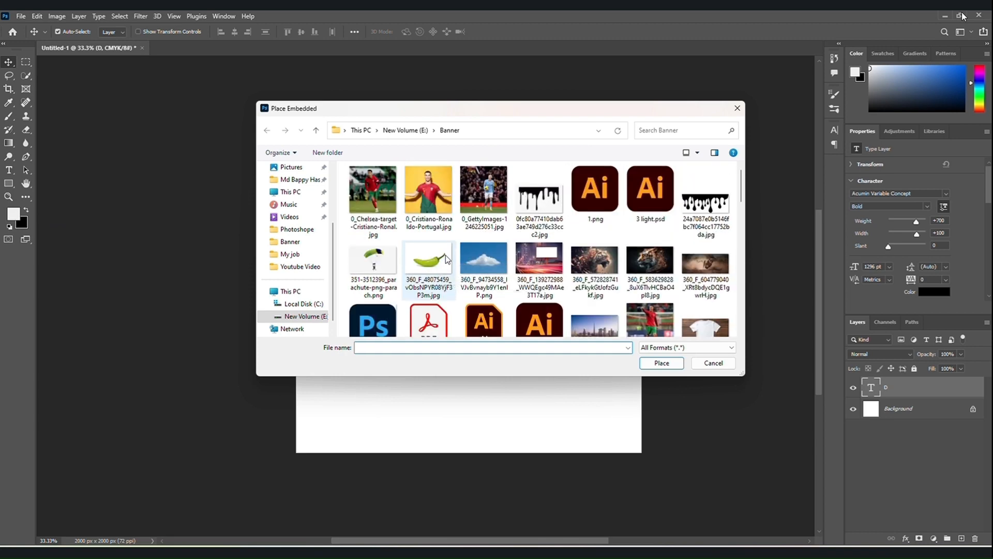
left_click(595, 289)
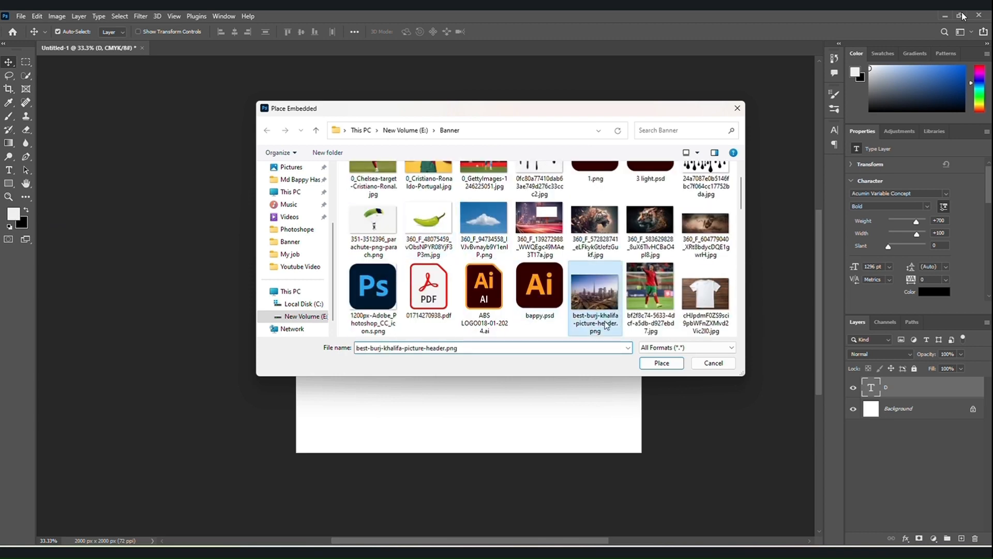
left_click(649, 364)
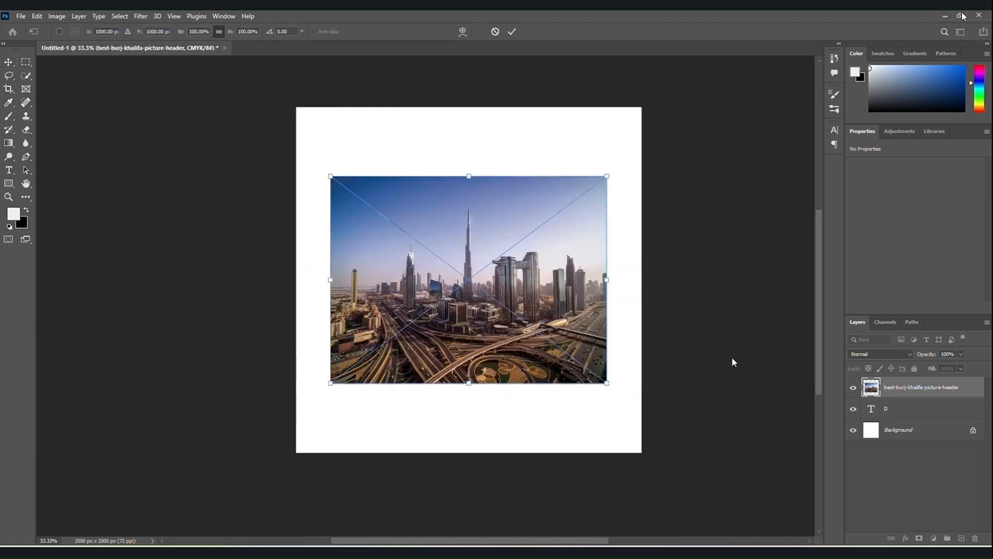
- Lower the placed photo's opacity to 71% and shift the photo about 78 px to the left over the letter D
left_click(960, 354)
left_click_drag(963, 365, 948, 365)
left_click_drag(434, 338, 421, 337)
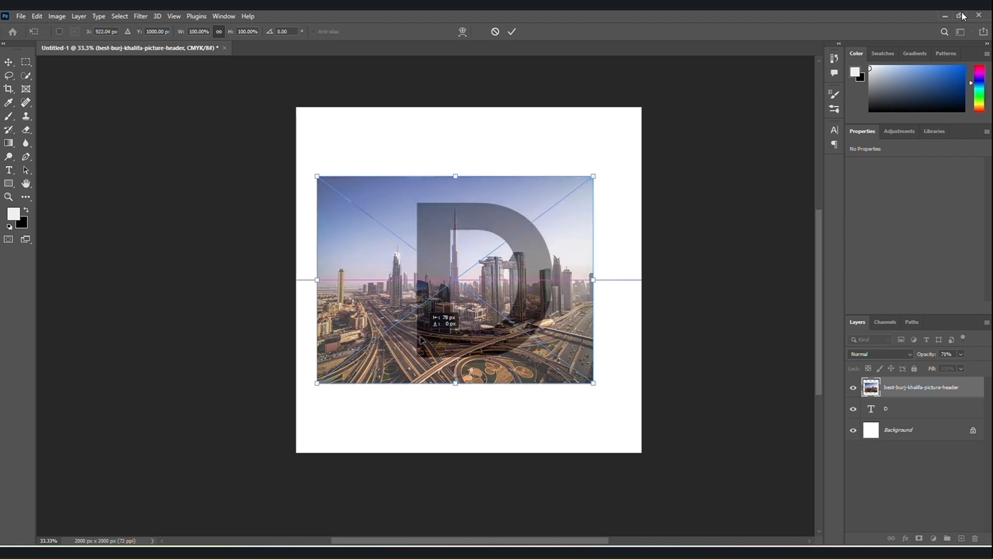
- Flip the photo horizontally and fit it over the letter D at the canvas's left edge, scaled to about 102%
right_click(420, 337)
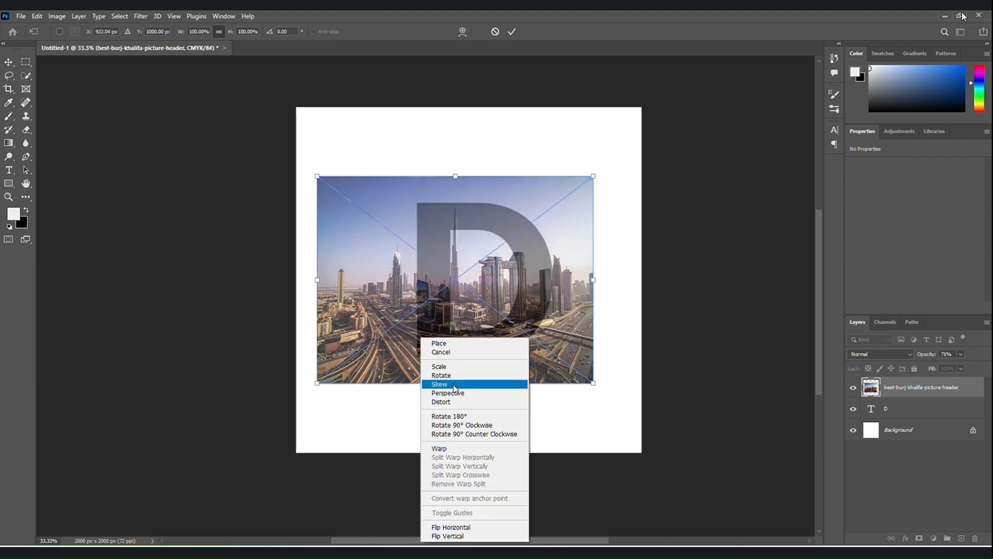
left_click(480, 527)
left_click_drag(455, 358, 439, 309)
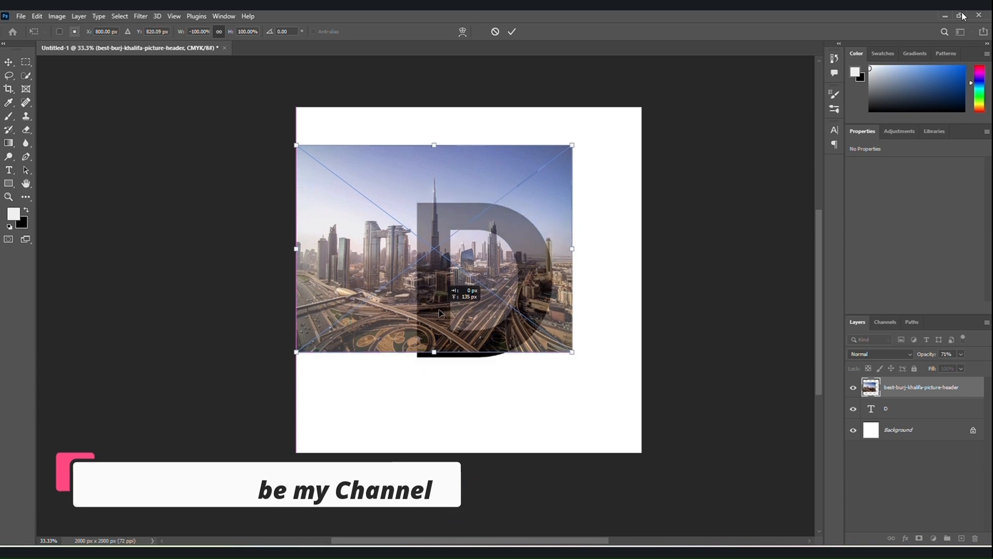
left_click_drag(433, 351, 436, 357)
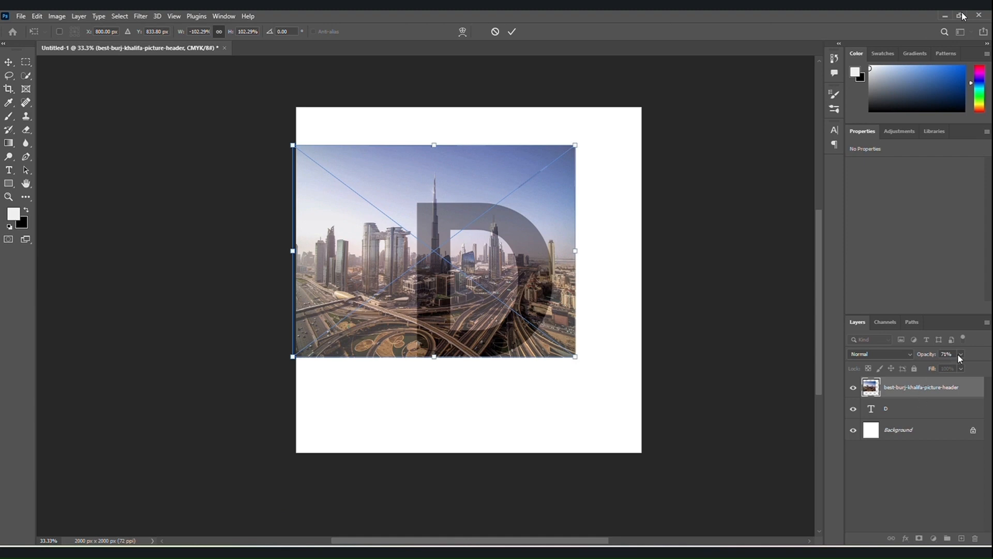
- Set the photo's opacity to 100% and commit its placement
left_click_drag(950, 368, 977, 367)
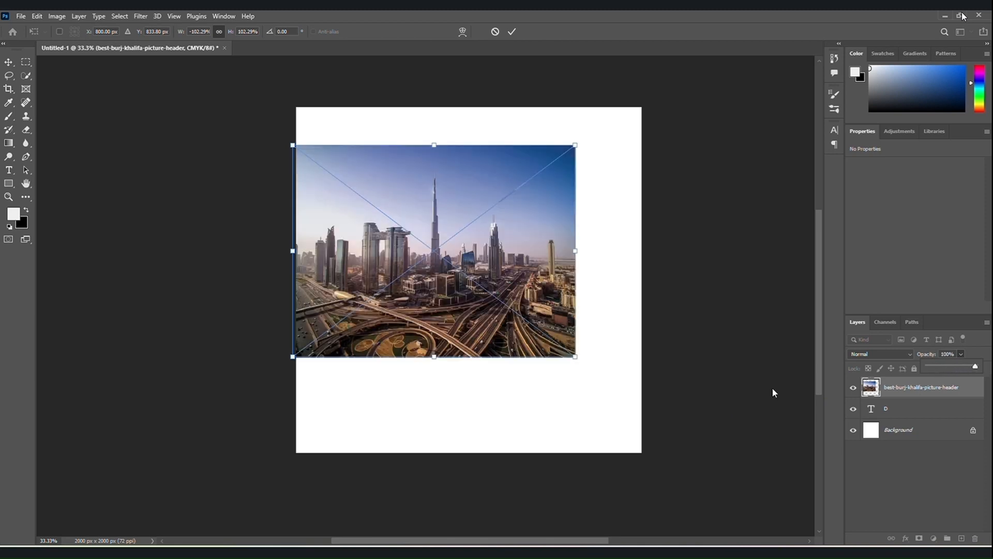
left_click(615, 399)
key("Return")
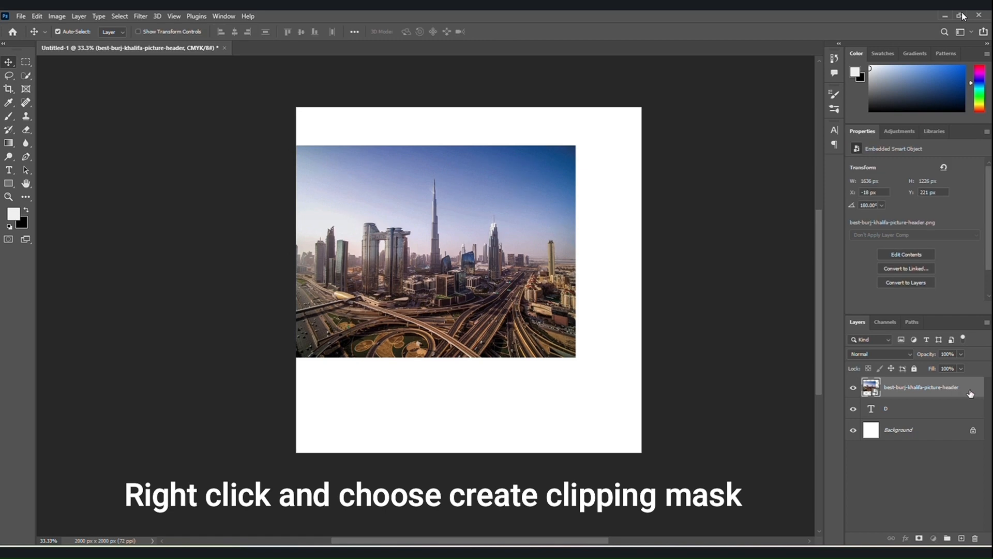
- Create a clipping mask from the photo onto the letter D and duplicate the photo layer
right_click(971, 394)
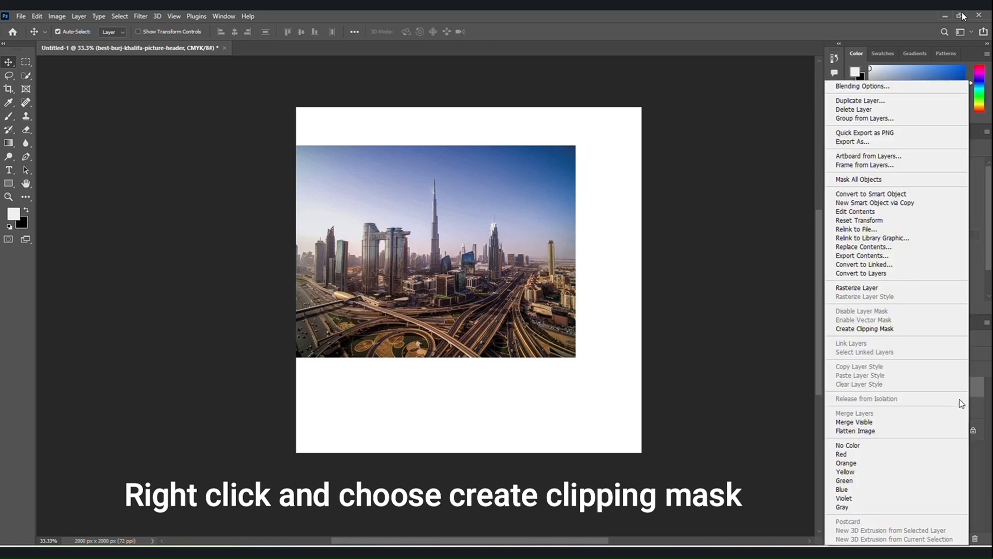
left_click(878, 331)
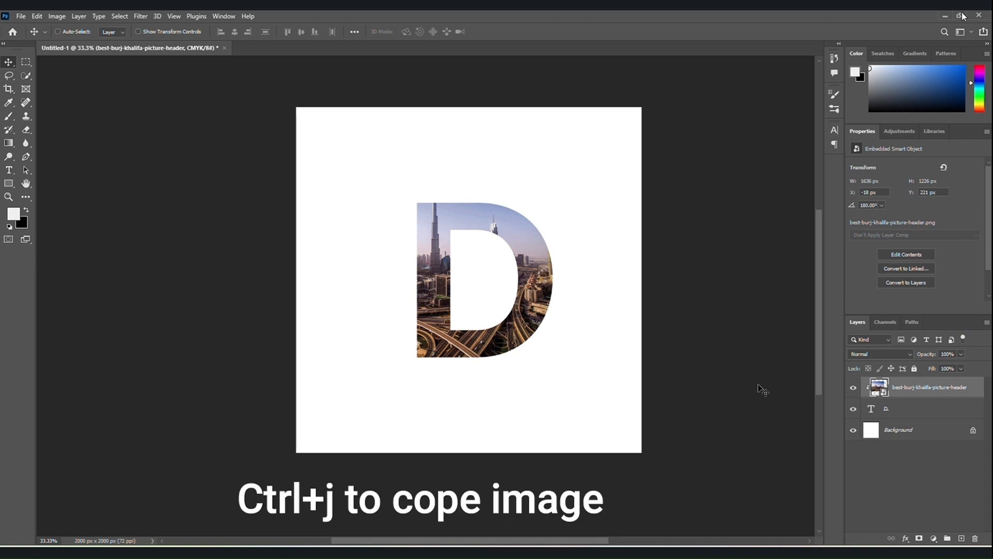
key("ctrl+j")
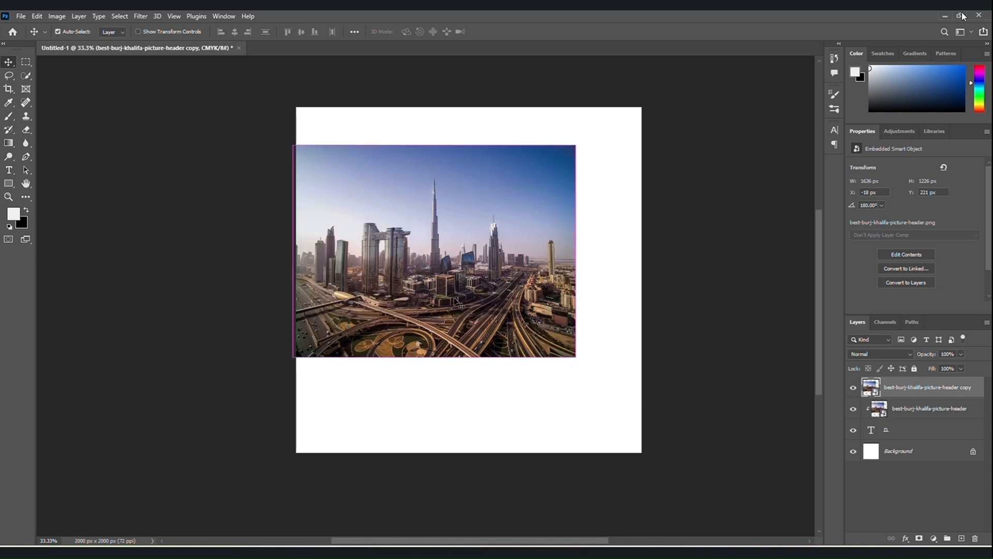
- Select the spire and upper section of the Burj Khalifa on the copied photo layer using the Quick Selection tool with a small brush
left_click(23, 78)
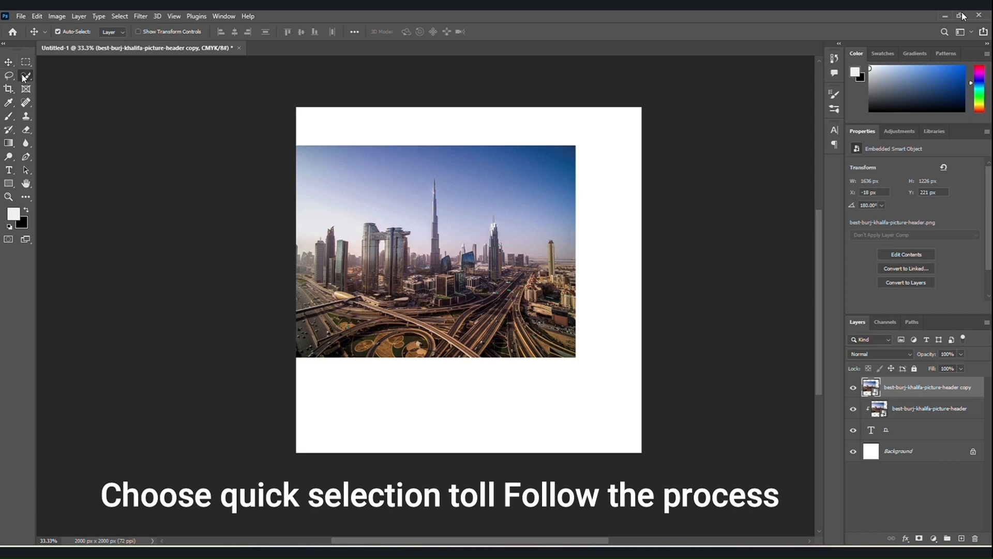
right_click(24, 78)
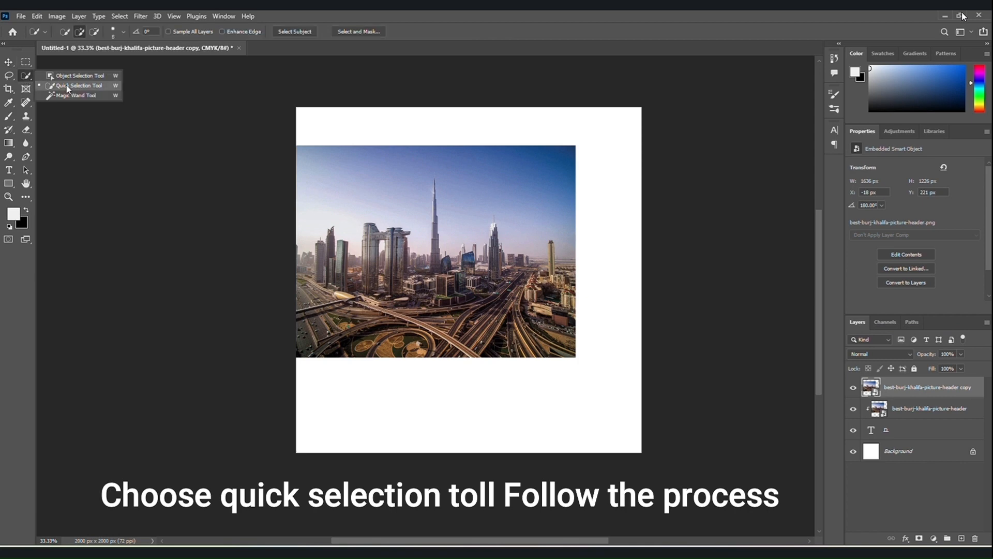
left_click(66, 85)
key("ctrl+plus")
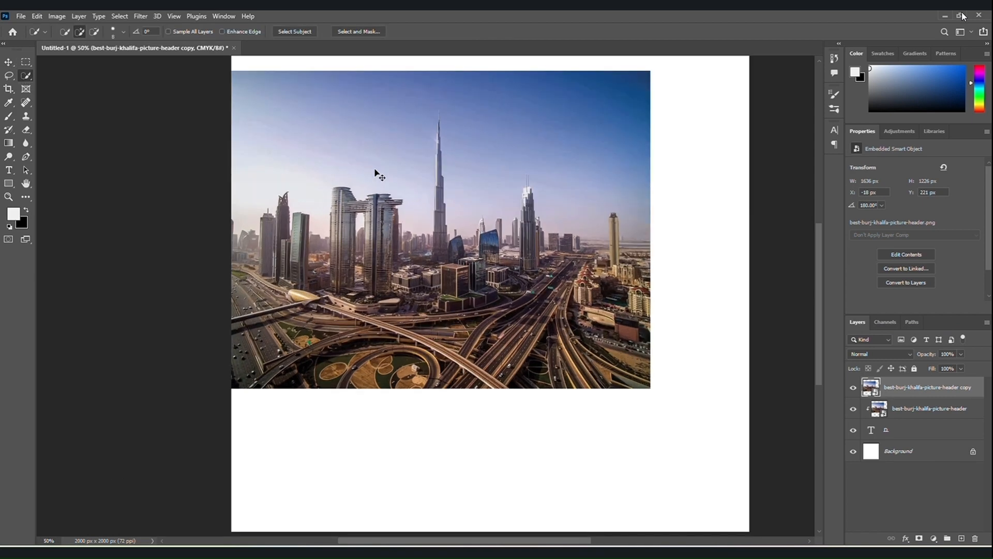
left_click_drag(423, 210, 436, 293)
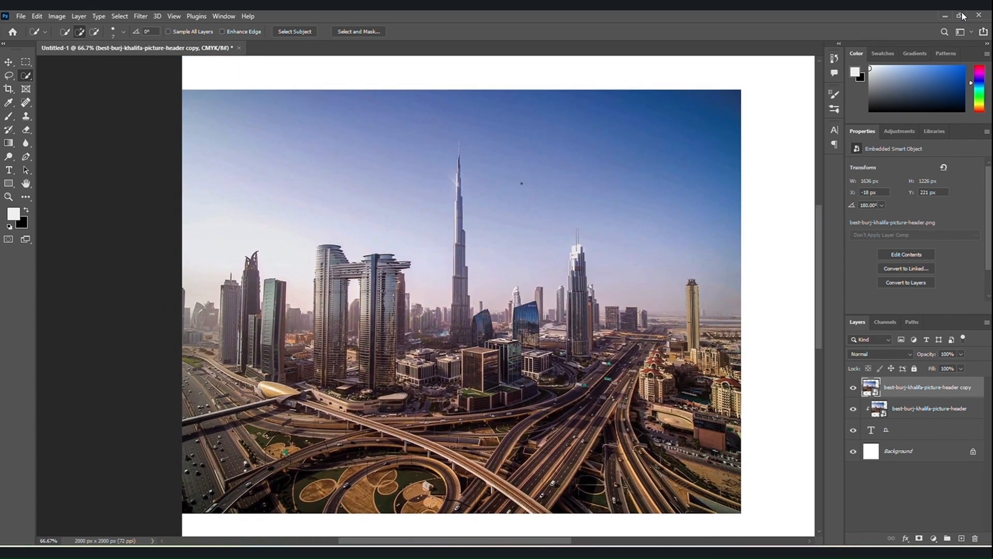
key("bracketright")
key("bracketright")
key("bracketright")
scroll(533, 177, "up", 4)
left_click_drag(548, 184, 475, 429)
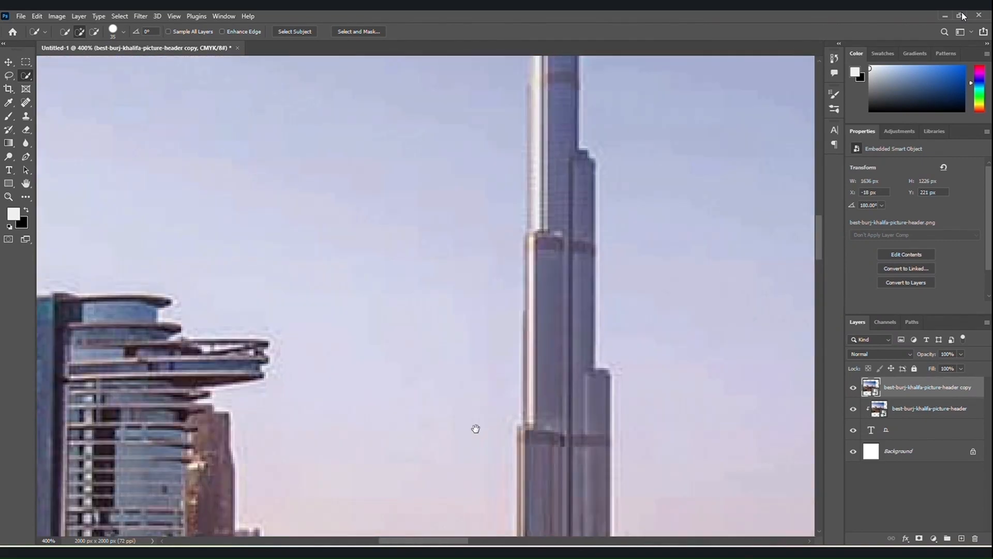
left_click_drag(513, 368, 417, 536)
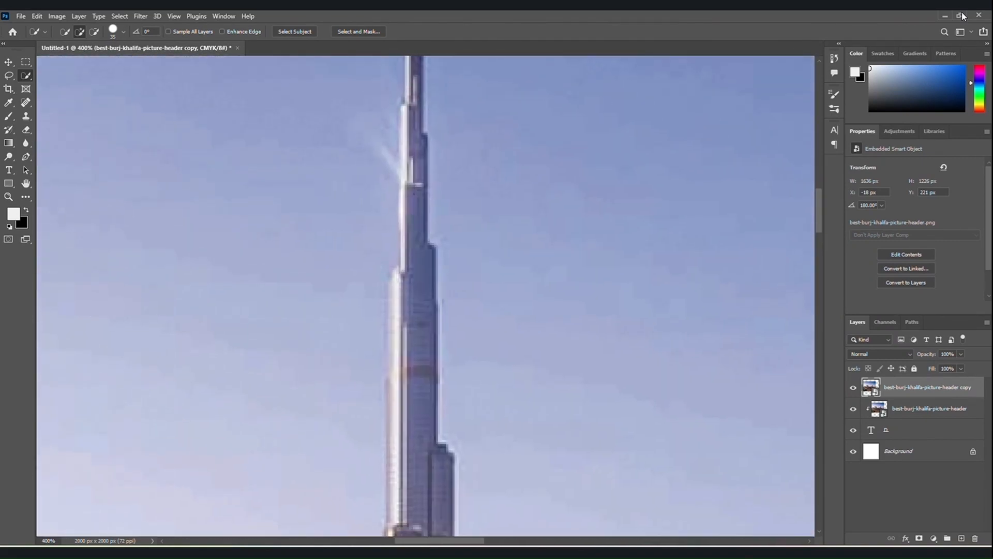
scroll(478, 474, "up", 2)
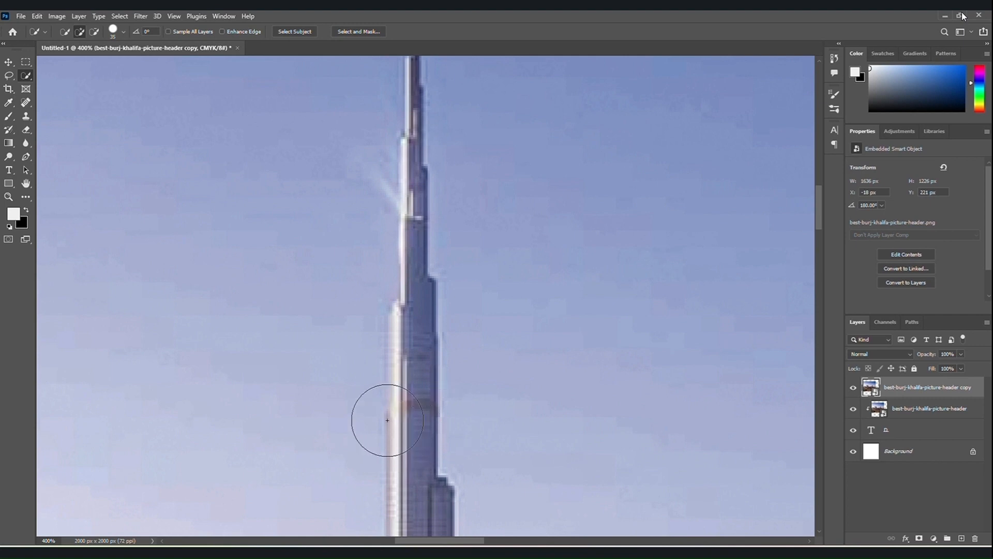
key("bracketleft")
key("bracketleft")
key("bracketleft")
key("bracketleft")
key("bracketleft")
key("bracketleft")
key("bracketleft")
key("bracketleft")
key("bracketleft")
key("bracketleft")
key("bracketleft")
key("bracketleft")
key("bracketleft")
key("bracketleft")
scroll(406, 280, "up", 6)
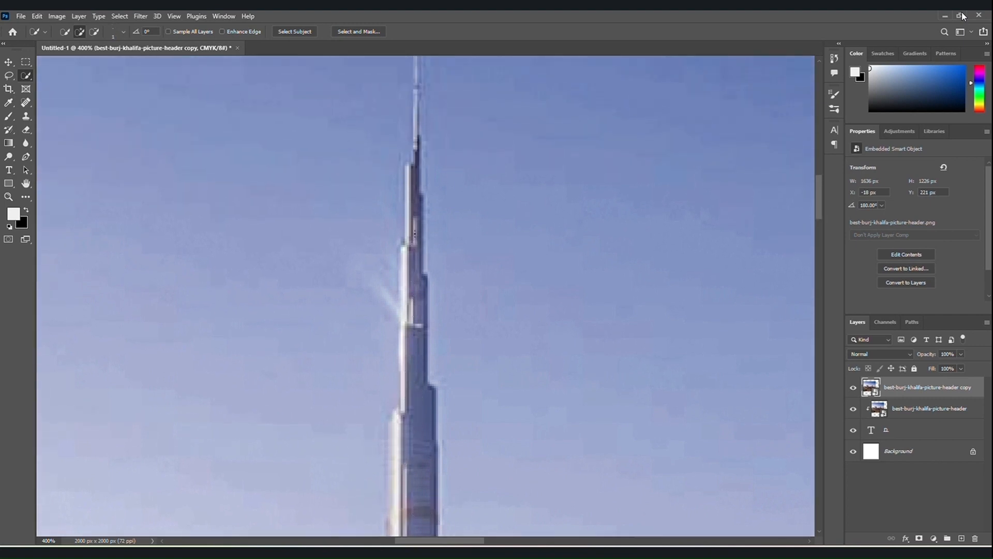
scroll(416, 227, "up", 2)
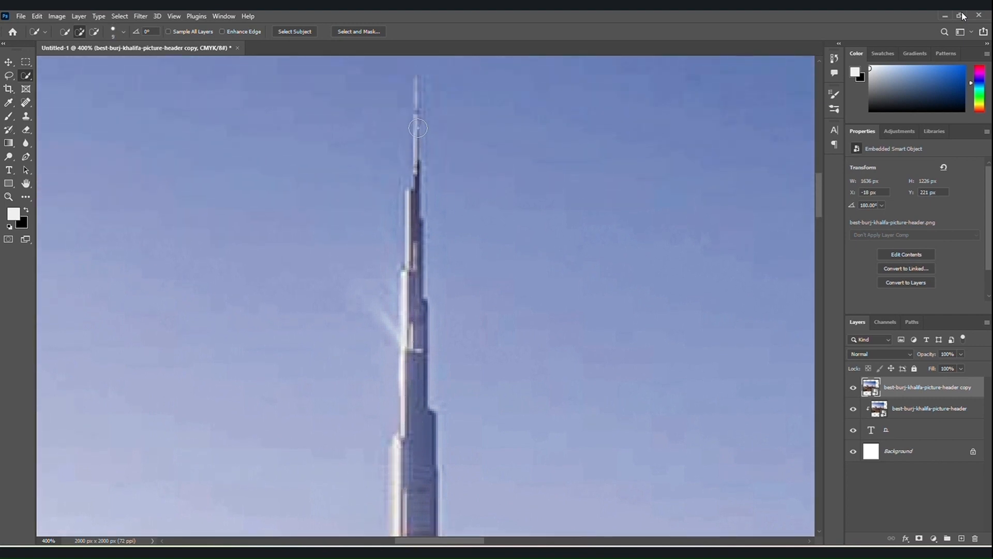
mouse_move(416, 80)
left_mouse_down()
mouse_move(406, 252)
mouse_move(413, 388)
mouse_move(393, 492)
mouse_move(410, 352)
mouse_move(405, 277)
mouse_move(407, 429)
mouse_move(393, 473)
left_mouse_up()
scroll(392, 473, "down", 1)
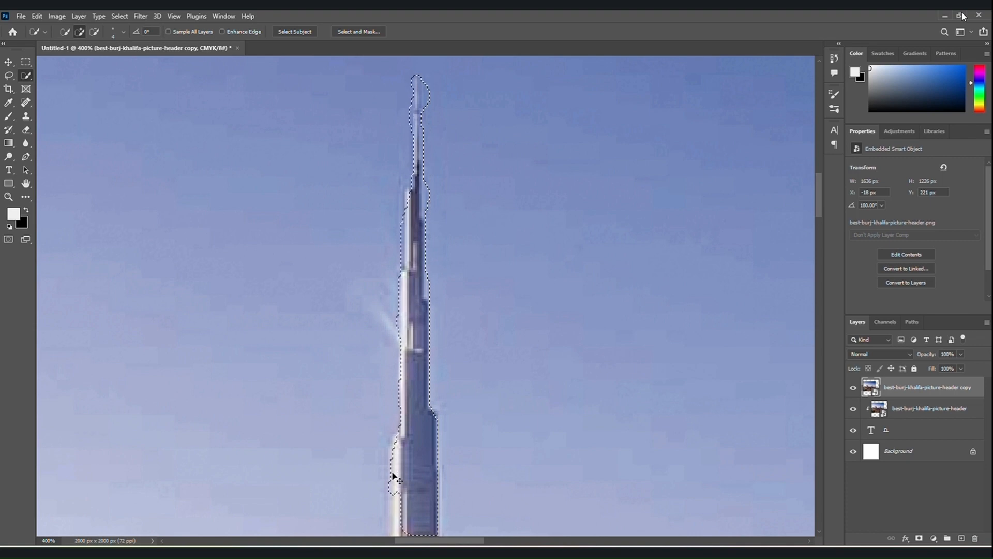
- Extend the quick selection down the Burj Khalifa, including the tower's lighter left edge
scroll(408, 445, "down", 2)
mouse_move(427, 420)
left_mouse_down()
mouse_move(414, 359)
mouse_move(405, 392)
mouse_move(412, 467)
mouse_move(405, 432)
left_mouse_up()
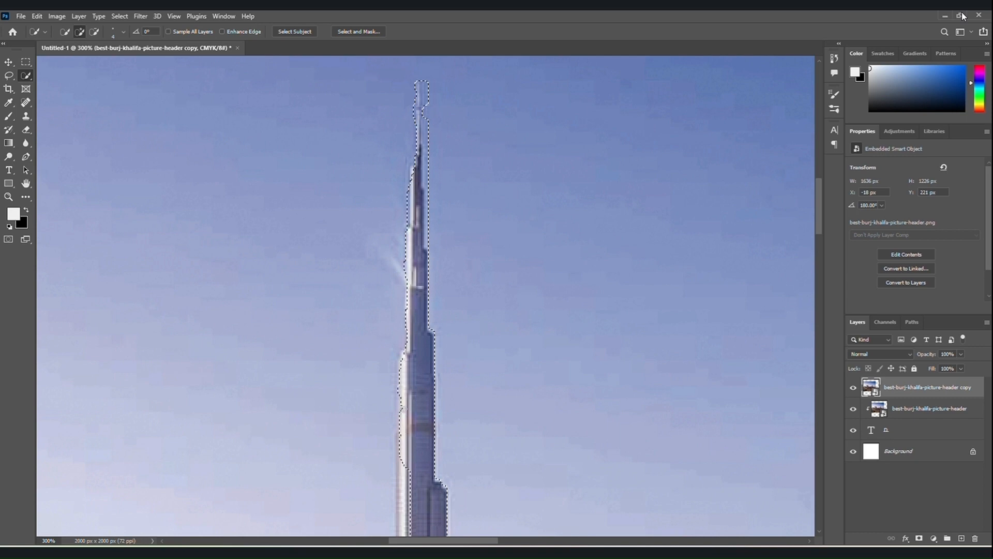
left_click_drag(400, 440, 408, 456)
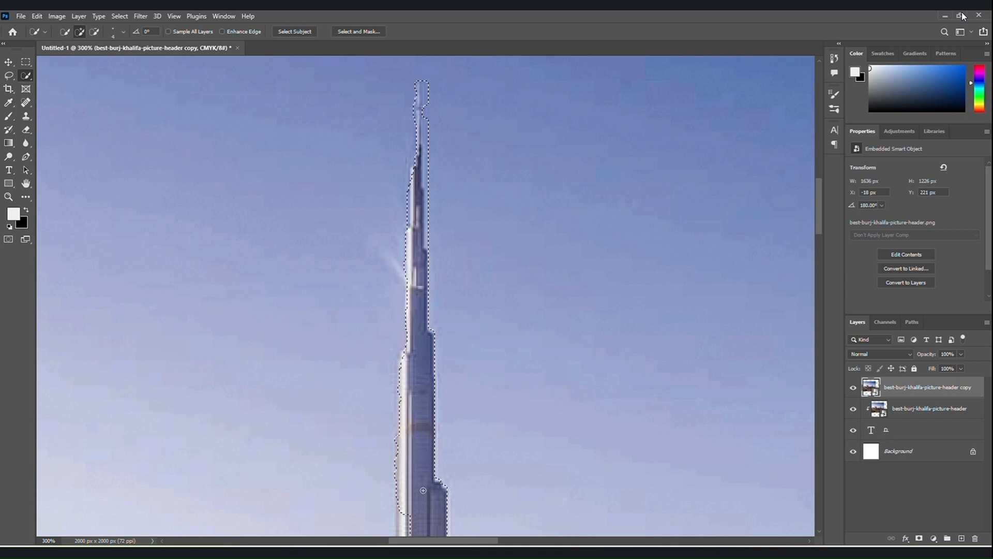
scroll(423, 490, "down", 2)
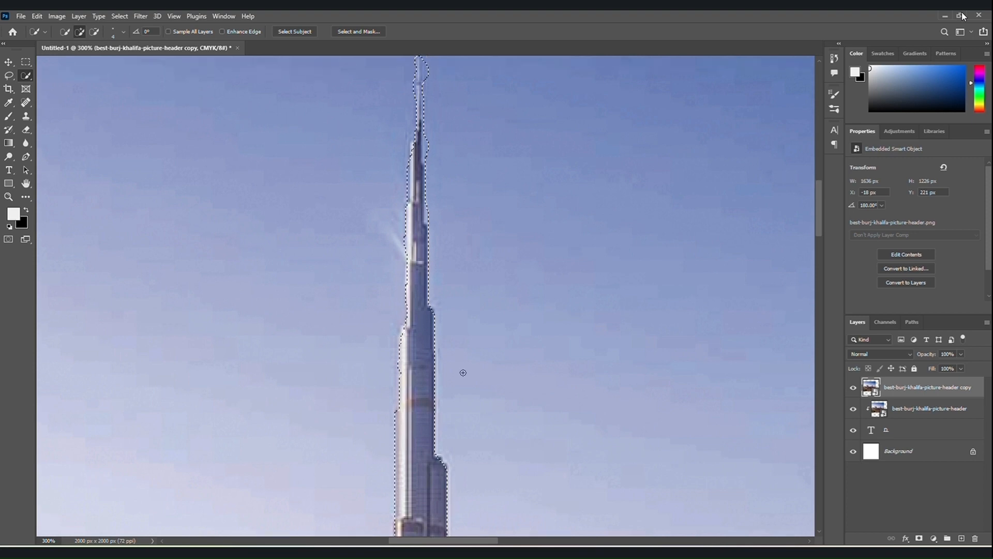
scroll(463, 373, "up", 1)
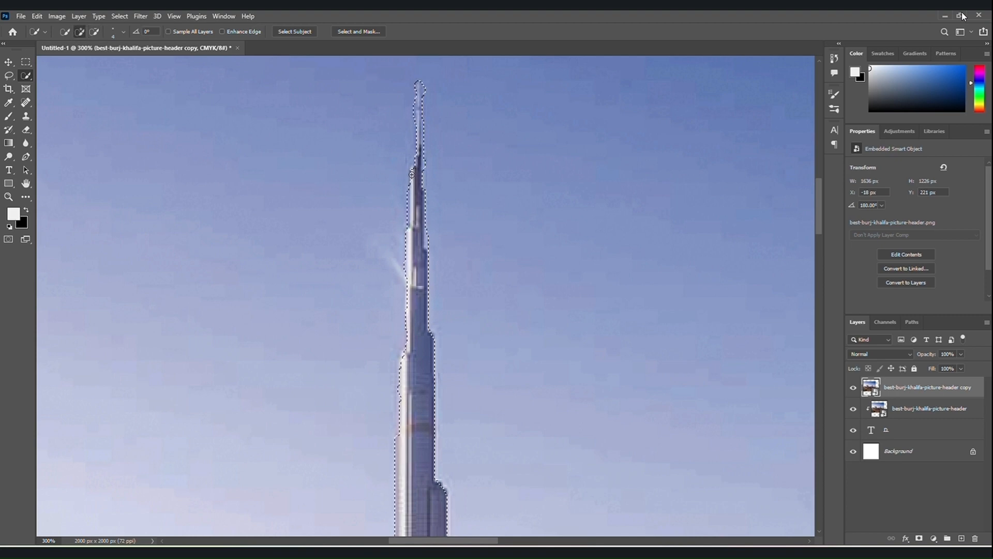
- Add a layer mask to the copied photo layer from the Burj Khalifa selection
left_click(94, 32)
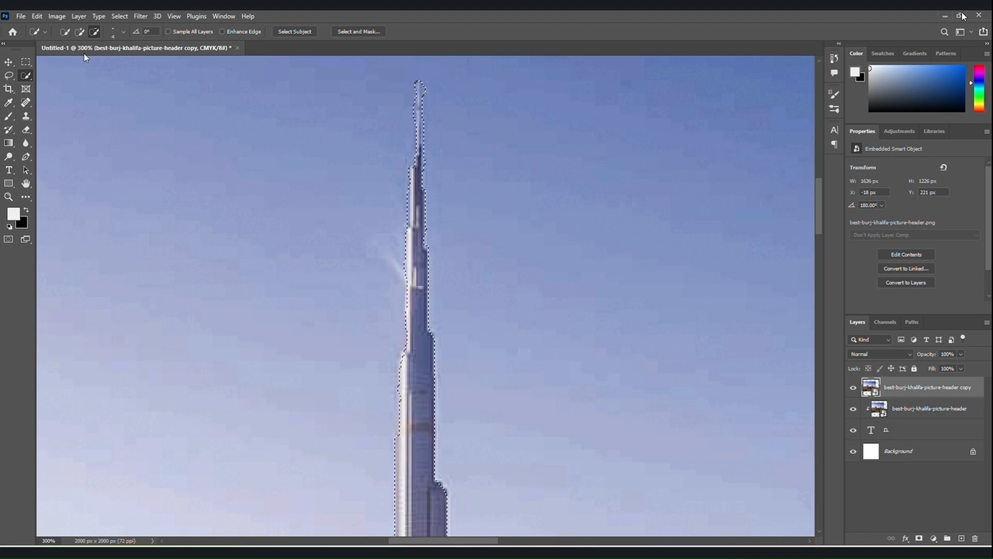
key("ctrl+minus")
key("ctrl+minus")
key("ctrl+minus")
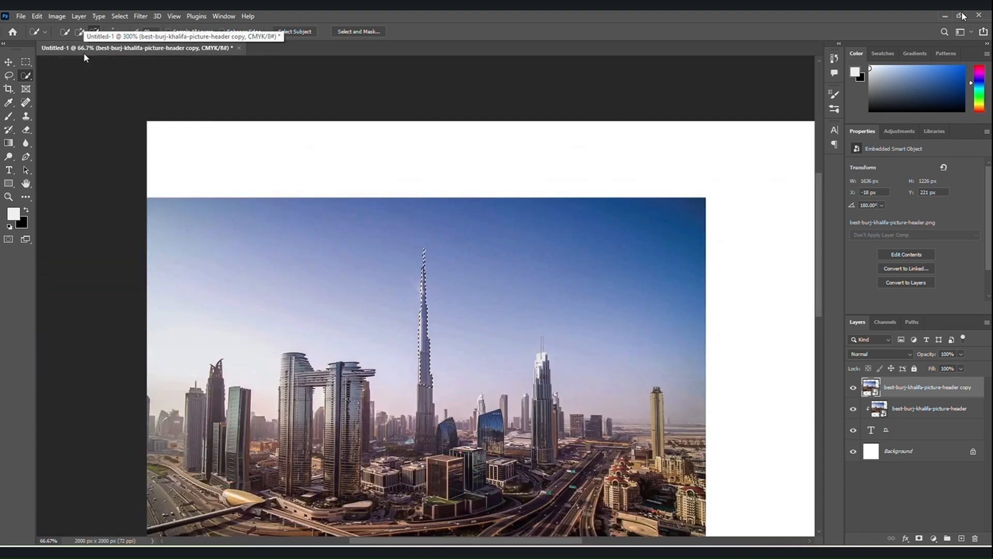
scroll(509, 434, "down", 5)
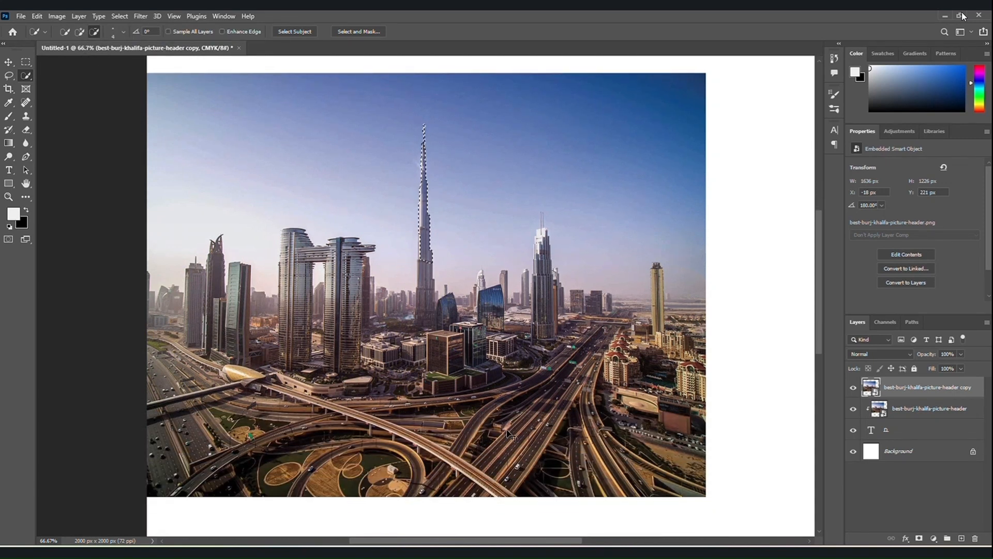
key("ctrl+minus")
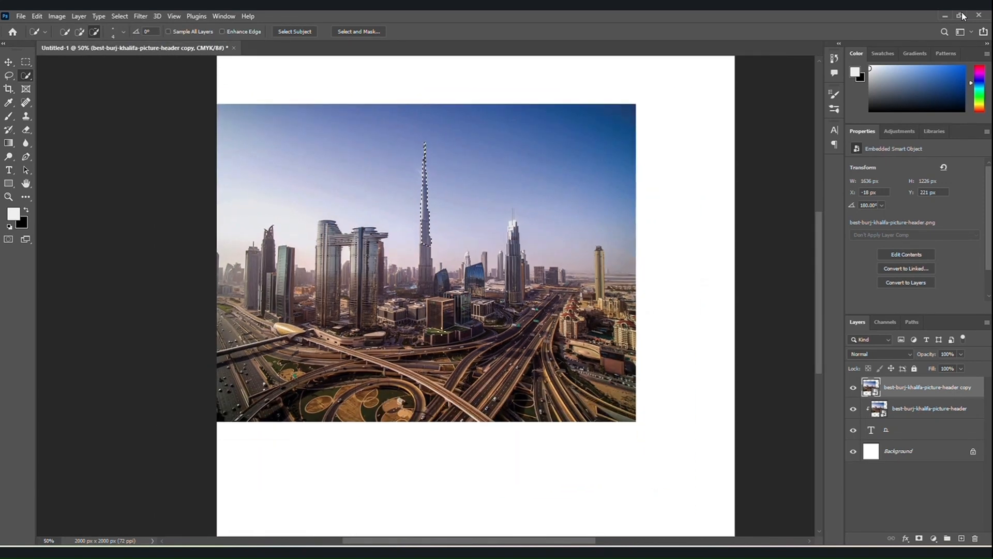
key("ctrl+minus")
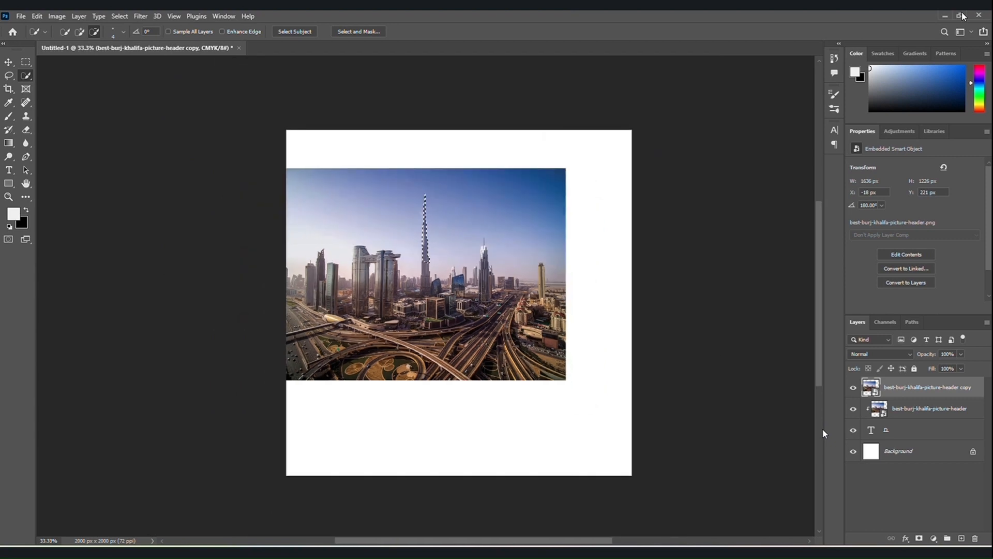
left_click(921, 537)
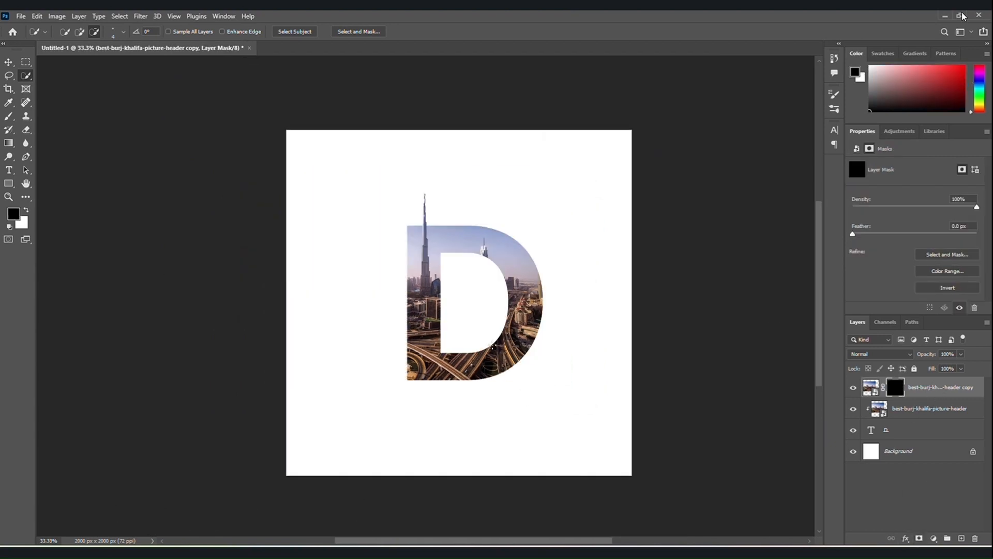
- Clean up the spire's edges on the layer mask by painting black with a 20 px hard brush
left_click(9, 116)
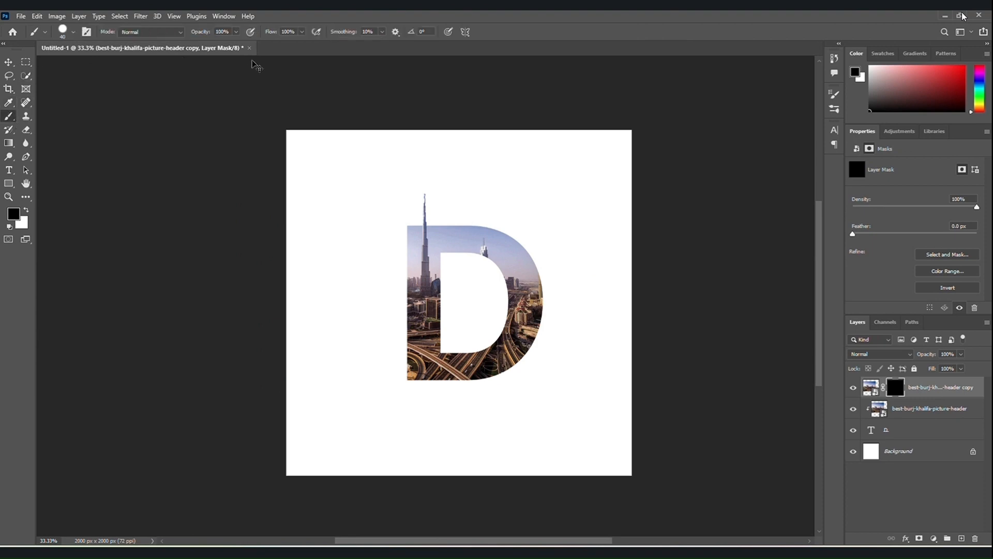
key("ctrl+plus")
key("ctrl+plus")
key("ctrl+plus")
key("ctrl+plus")
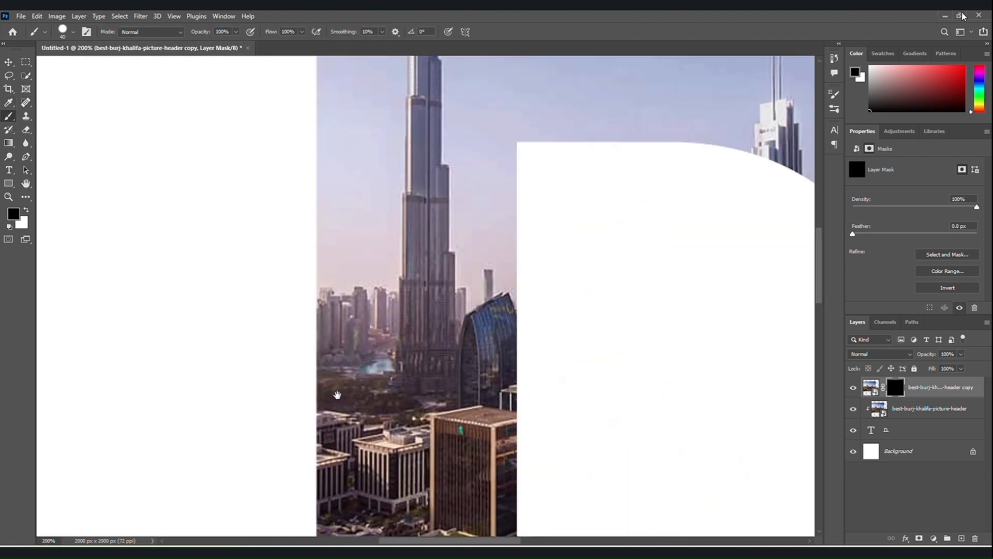
left_click_drag(337, 395, 280, 442)
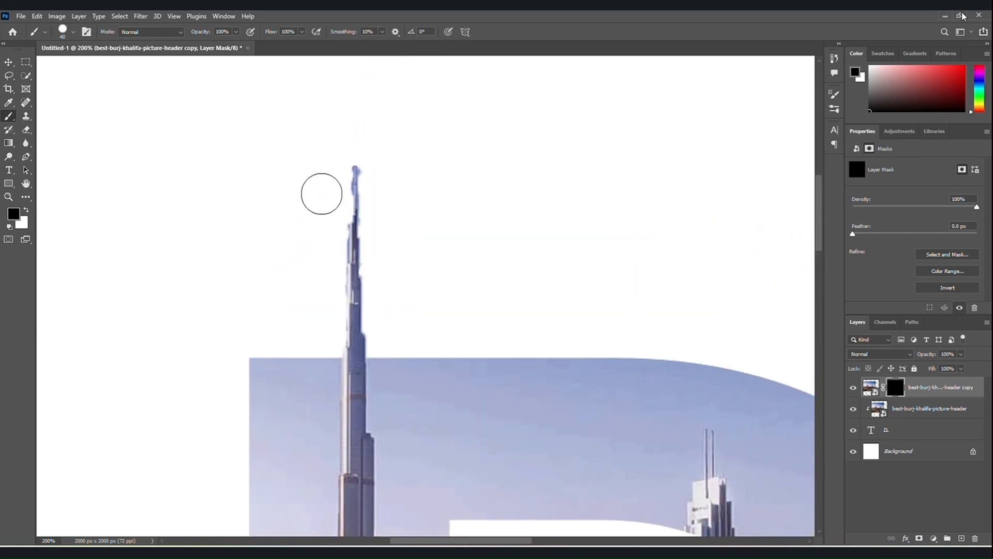
key("bracketleft")
key("bracketleft")
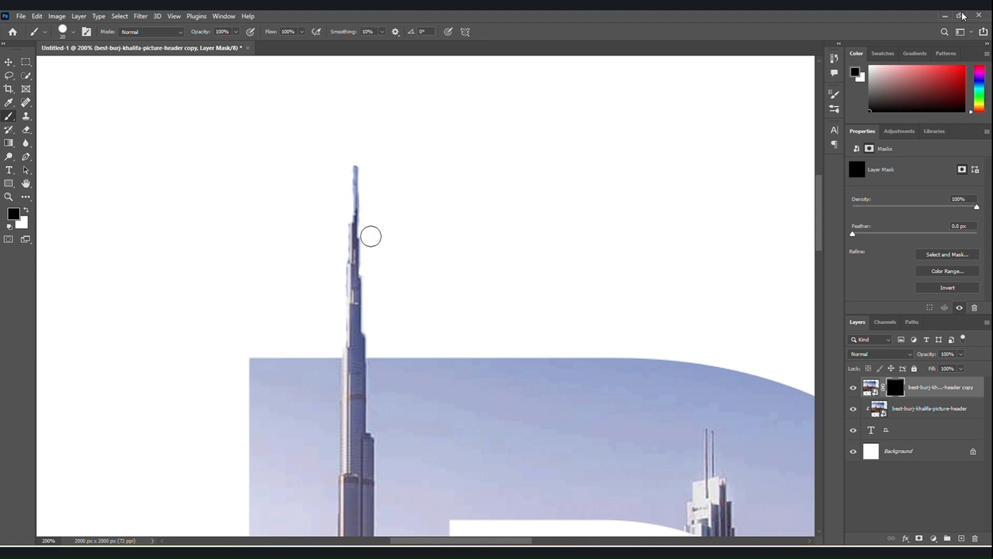
- Add a Solid Color fill layer in pale yellow (#ffe49a) above the copied photo layer
key("ctrl+minus")
key("ctrl+minus")
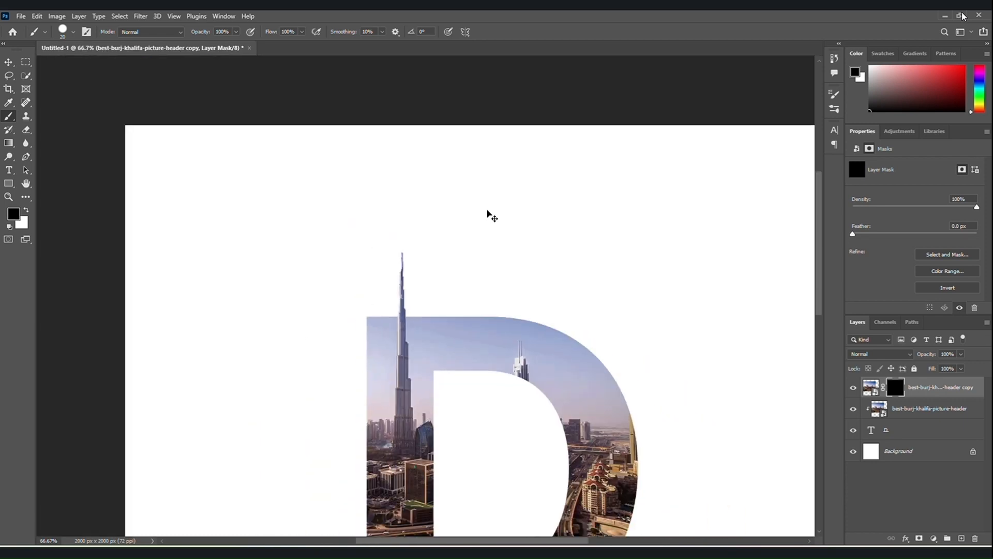
key("ctrl+minus")
scroll(488, 228, "down", 2)
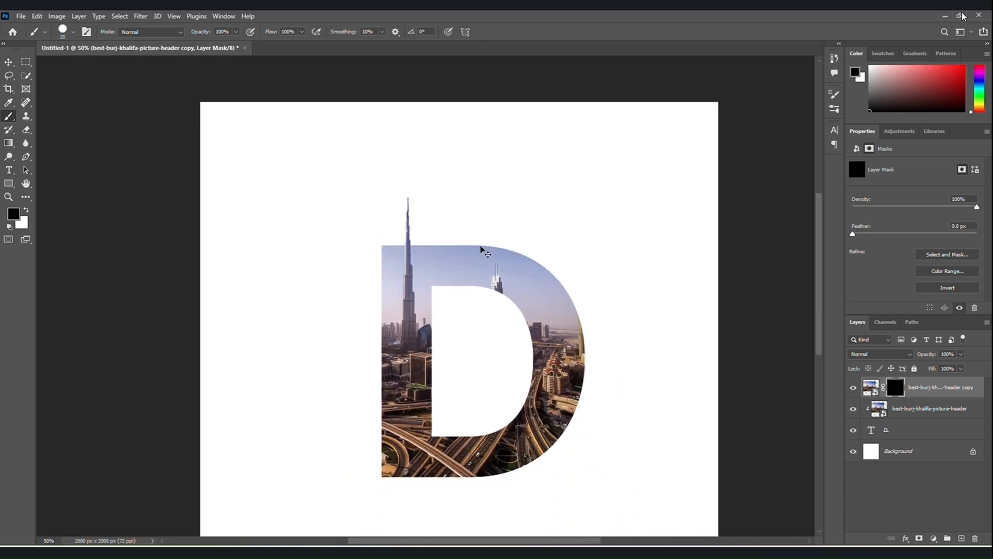
key("ctrl+minus")
key("ctrl+minus")
key("ctrl+plus")
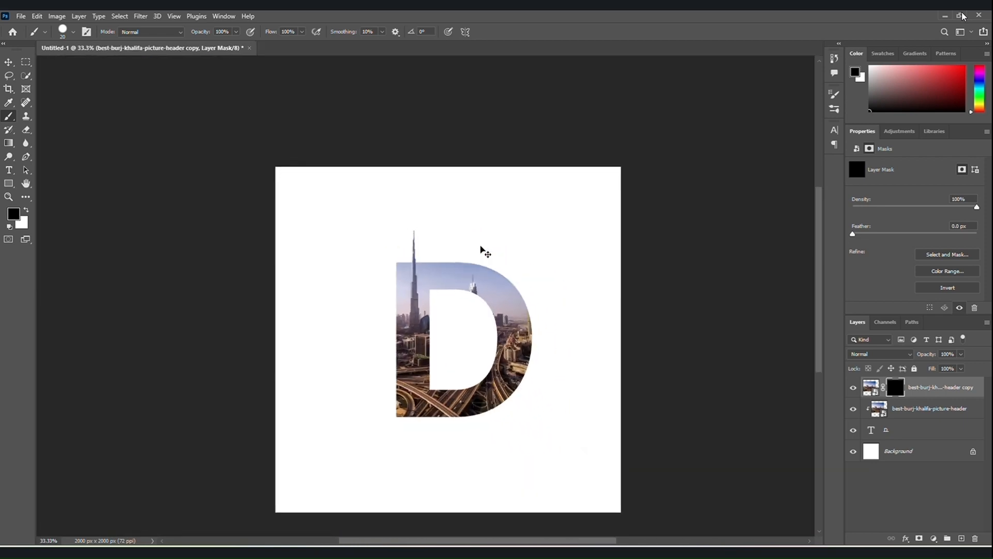
left_click(9, 63)
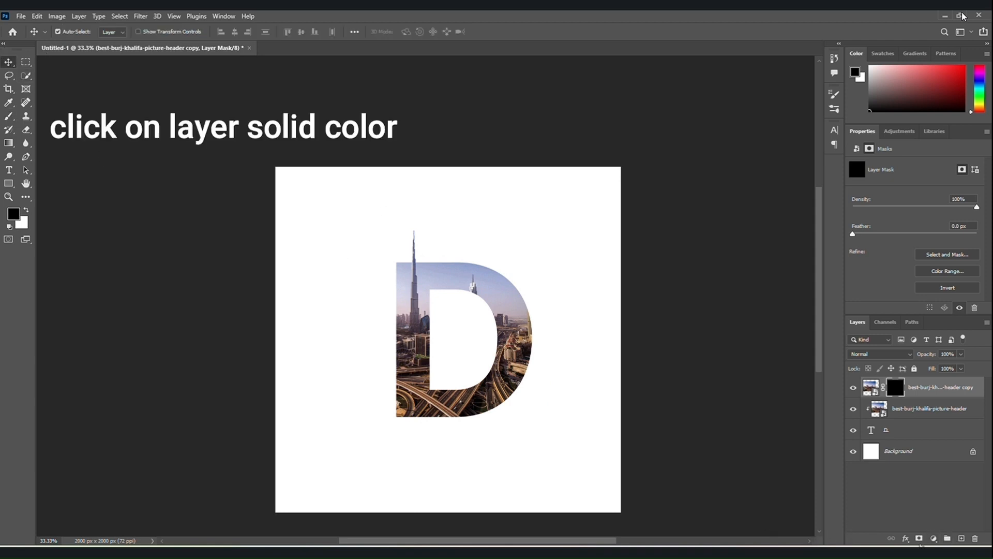
left_click(933, 539)
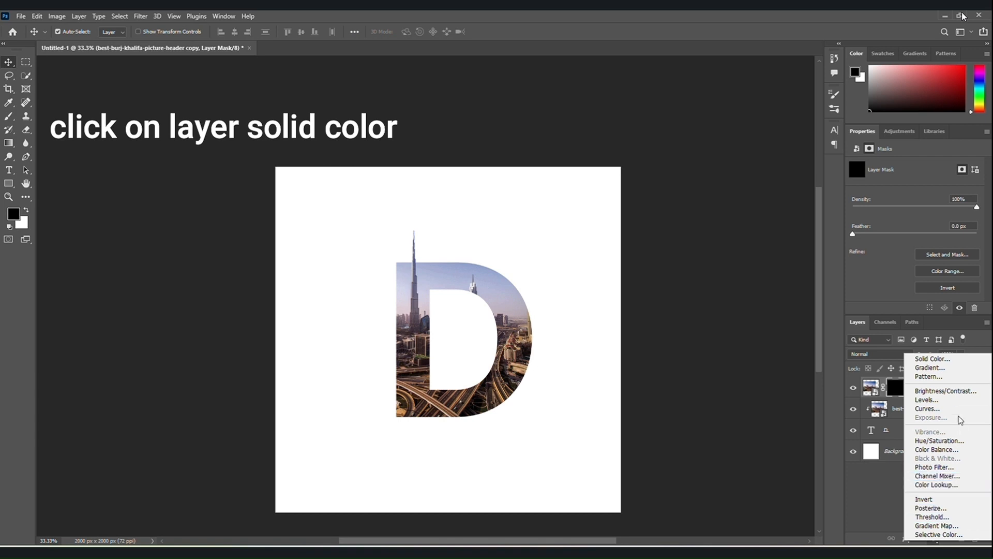
left_click(927, 356)
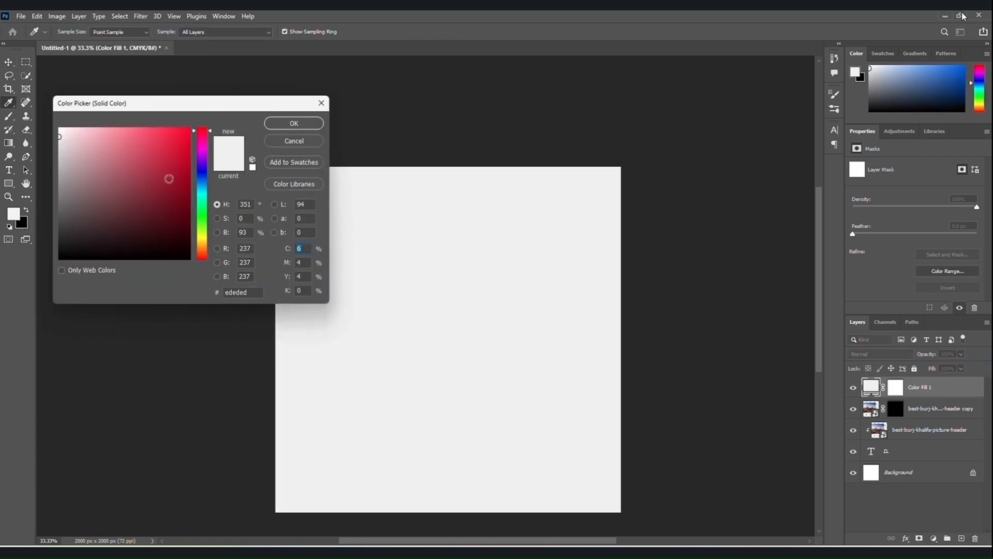
left_click_drag(203, 232, 203, 247)
left_click_drag(157, 161, 144, 116)
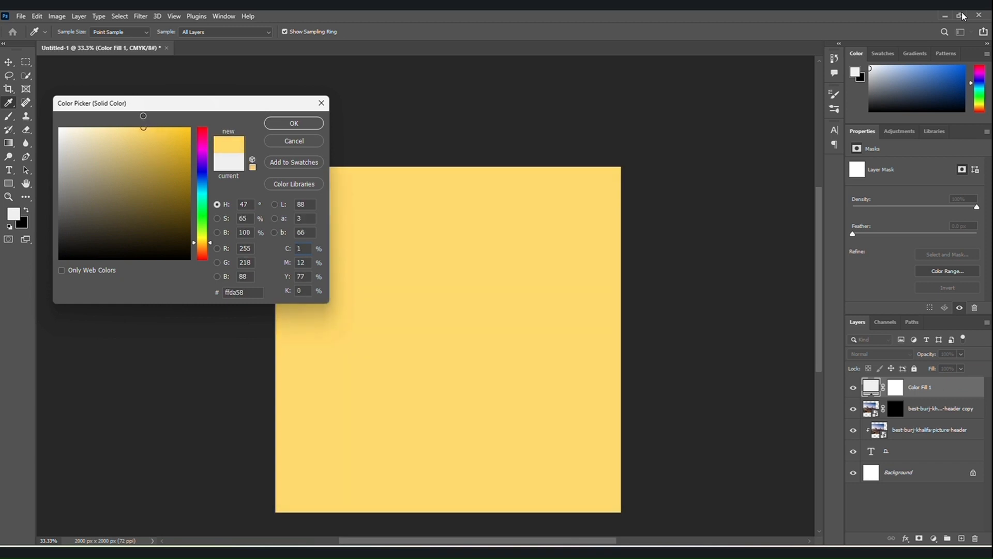
left_click_drag(202, 244, 202, 247)
mouse_move(142, 128)
left_mouse_down()
mouse_move(141, 111)
mouse_move(110, 98)
left_mouse_up()
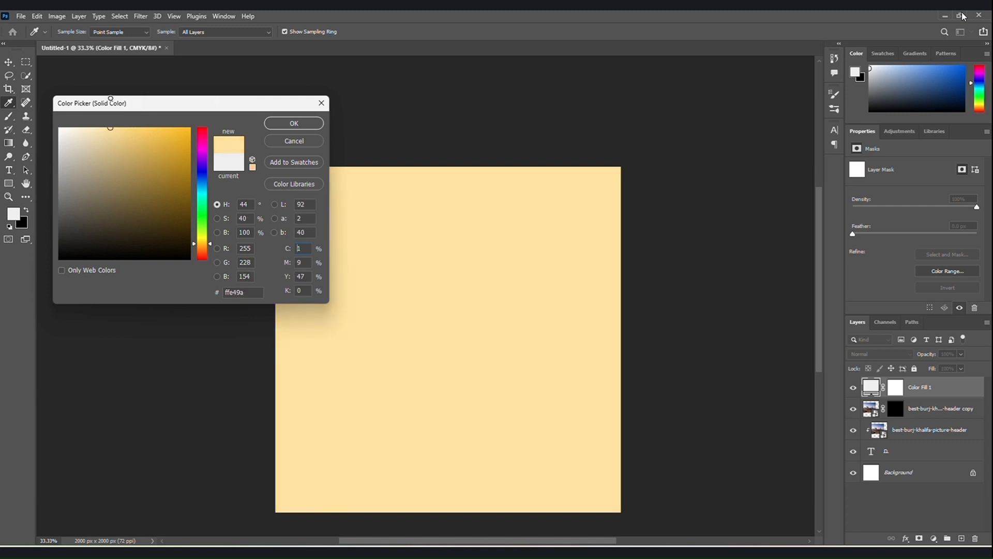
left_click(274, 128)
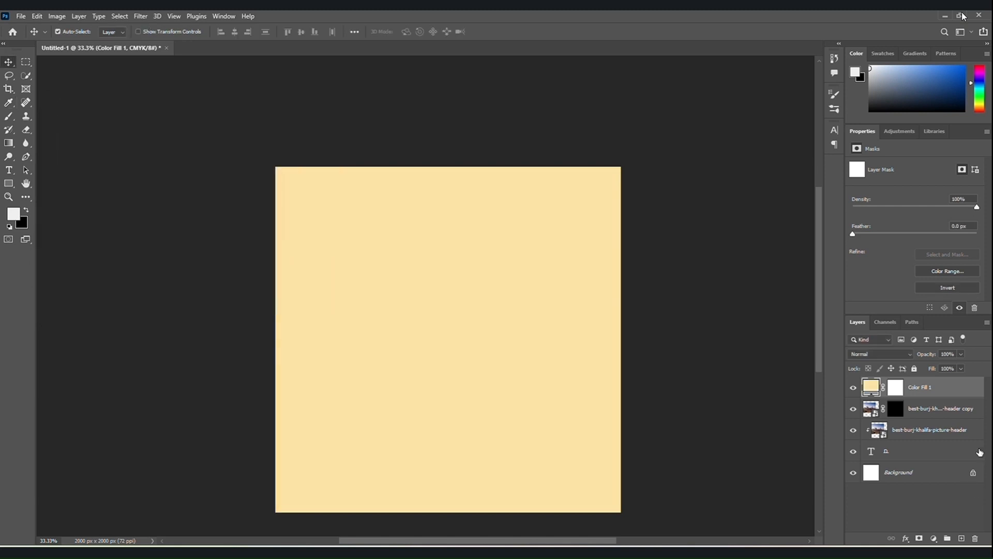
- Place the color fill layer between the letter D and the Background layer, and give it a slightly deeper yellow
left_click_drag(941, 393, 923, 452)
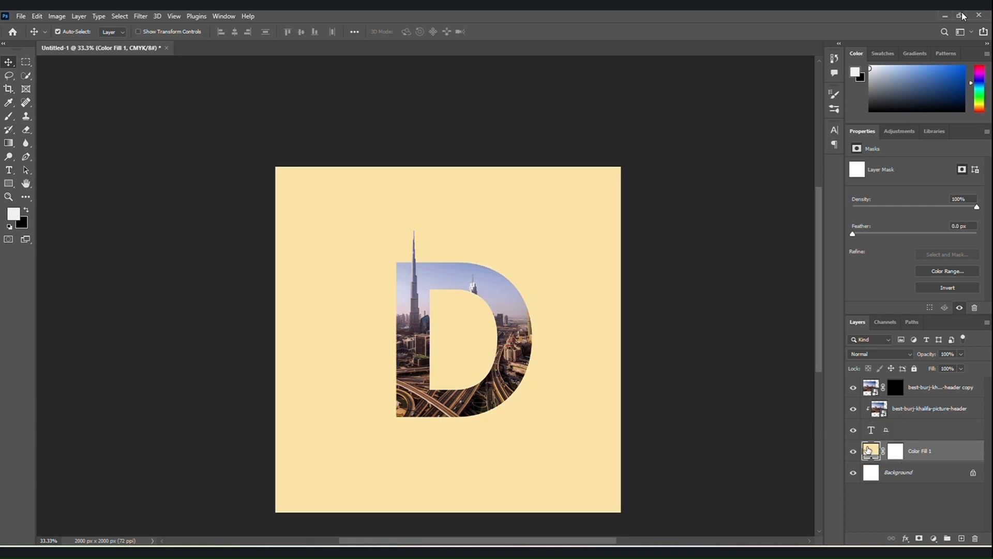
double_click(869, 451)
left_click(150, 167)
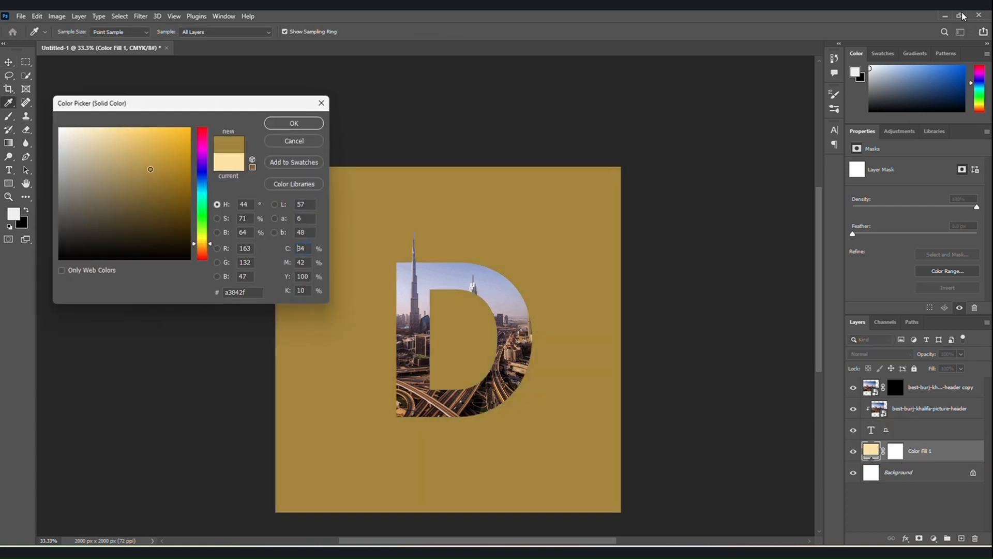
left_click_drag(150, 166, 120, 129)
left_click(279, 125)
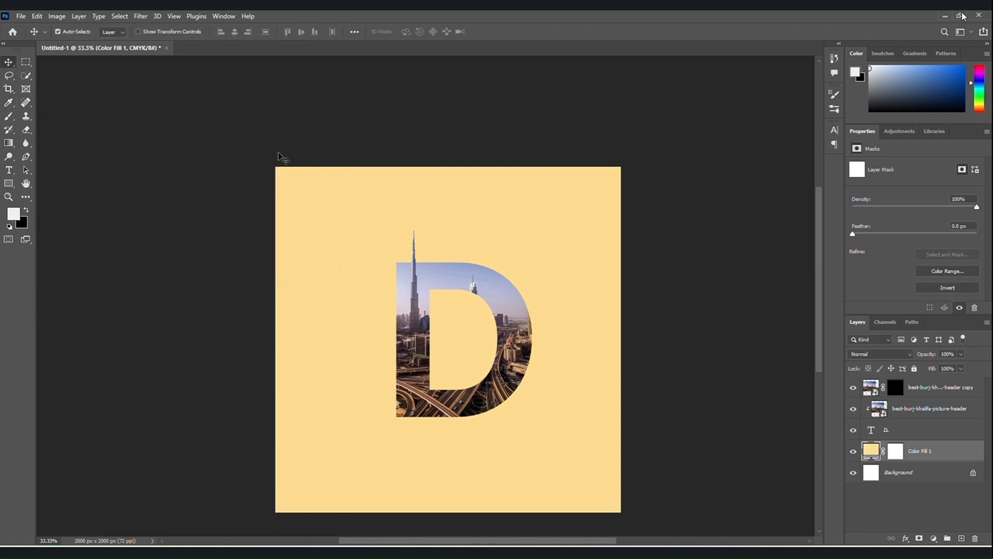
- Choose a soft round brush with 0% hardness and rasterize the color fill layer for painting
left_click(9, 116)
left_click(71, 33)
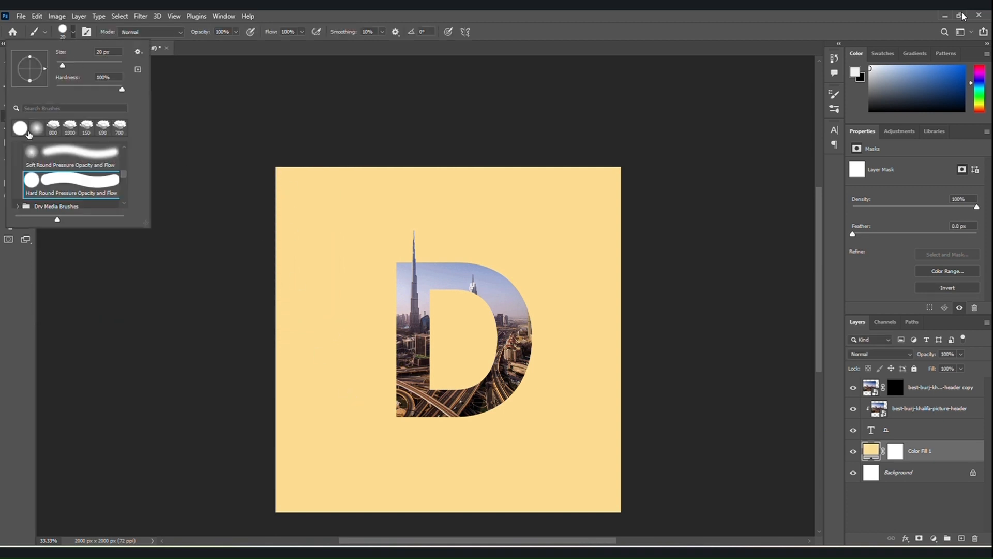
left_click(34, 134)
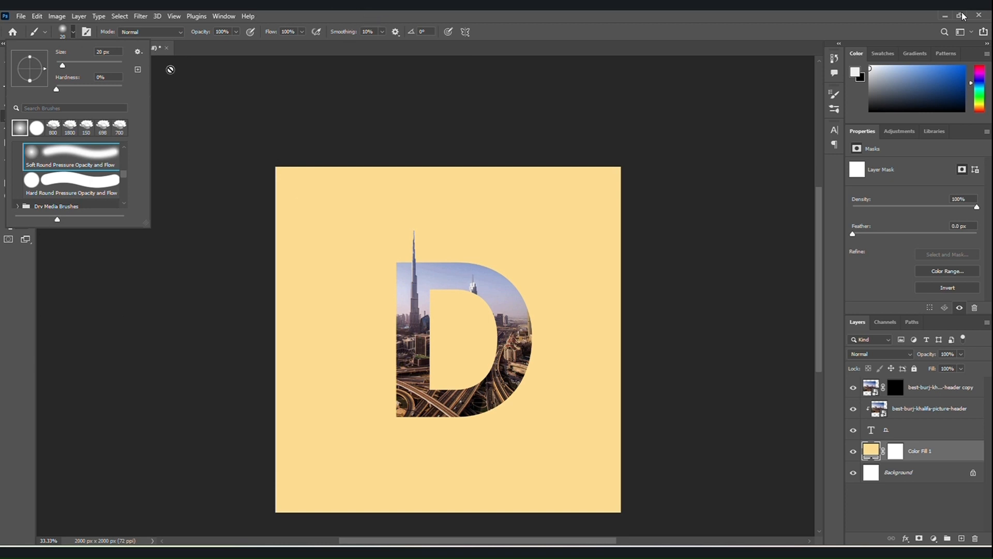
left_click(701, 12)
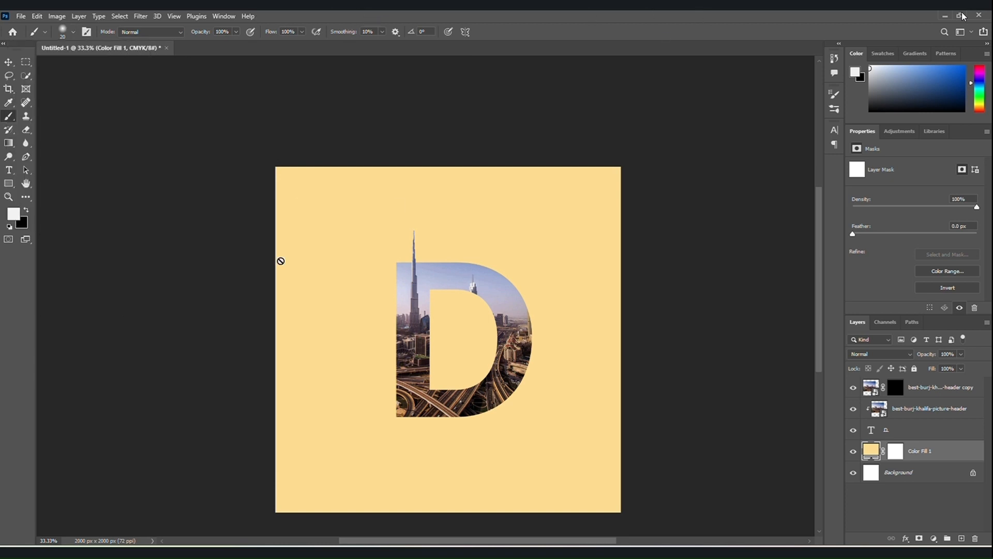
left_click(252, 208)
left_click(481, 227)
- Set the foreground color to pure white (#ffffff)
left_click(15, 215)
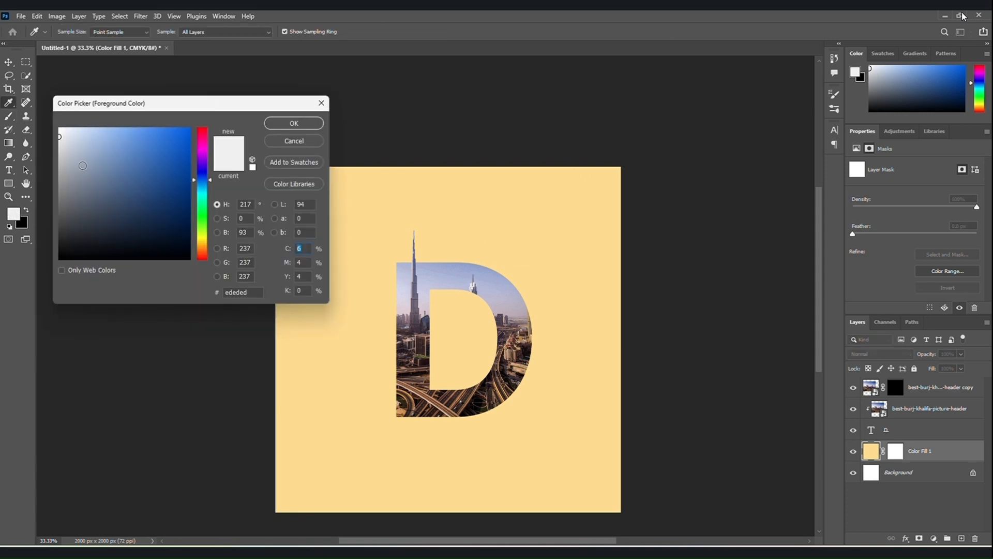
mouse_move(83, 166)
left_mouse_down()
mouse_move(55, 152)
mouse_move(43, 191)
left_mouse_up()
left_click_drag(82, 145, 43, 142)
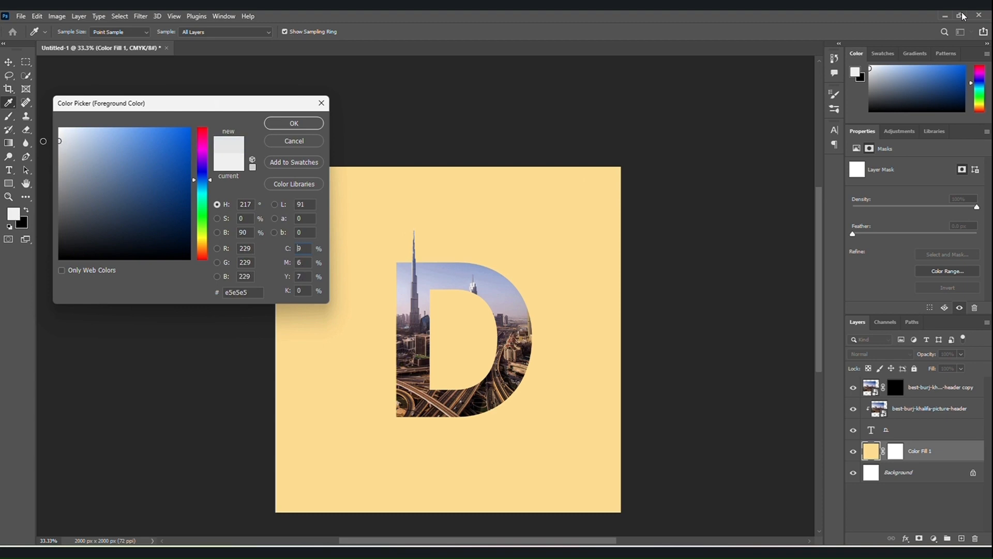
left_click(293, 124)
left_click(13, 213)
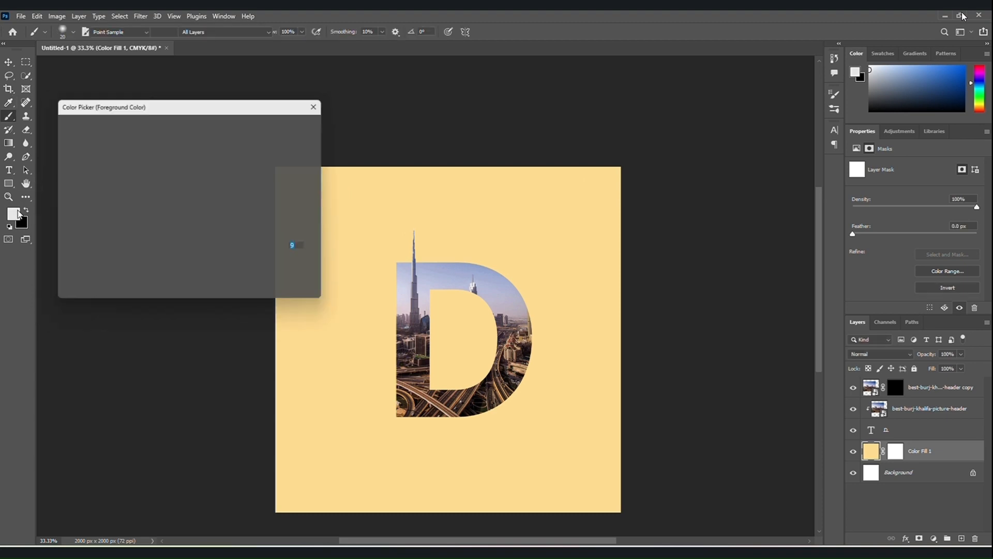
left_click(275, 130)
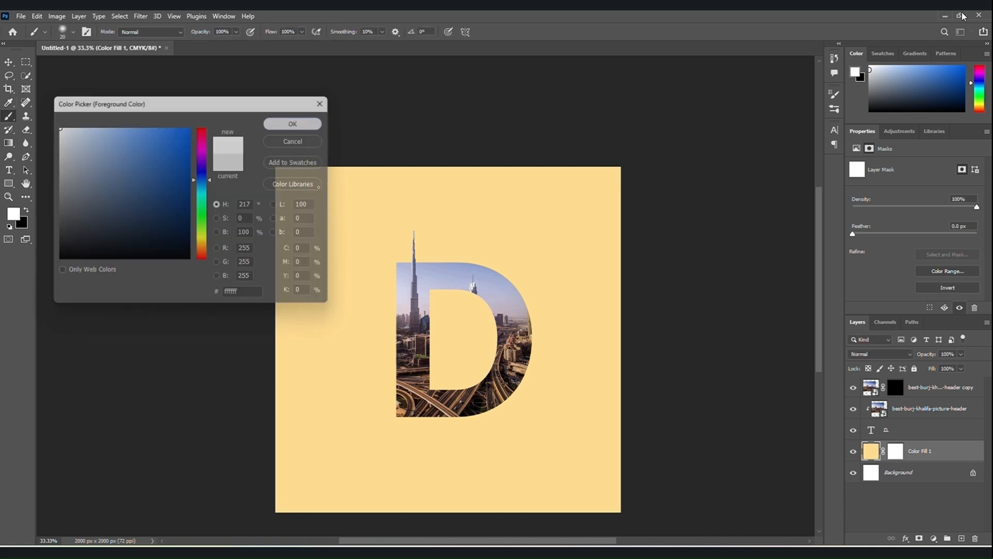
- Enlarge the soft brush to 1300 px and paint a white glow behind the letter D on the yellow layer
key("bracketright")
key("bracketright")
key("bracketright")
key("bracketright")
key("bracketright")
key("bracketright")
key("bracketright")
key("bracketright")
key("bracketright")
key("bracketright")
key("bracketright")
key("bracketright")
key("bracketright")
key("bracketright")
key("bracketright")
key("bracketright")
key("bracketright")
key("bracketright")
key("bracketright")
key("bracketright")
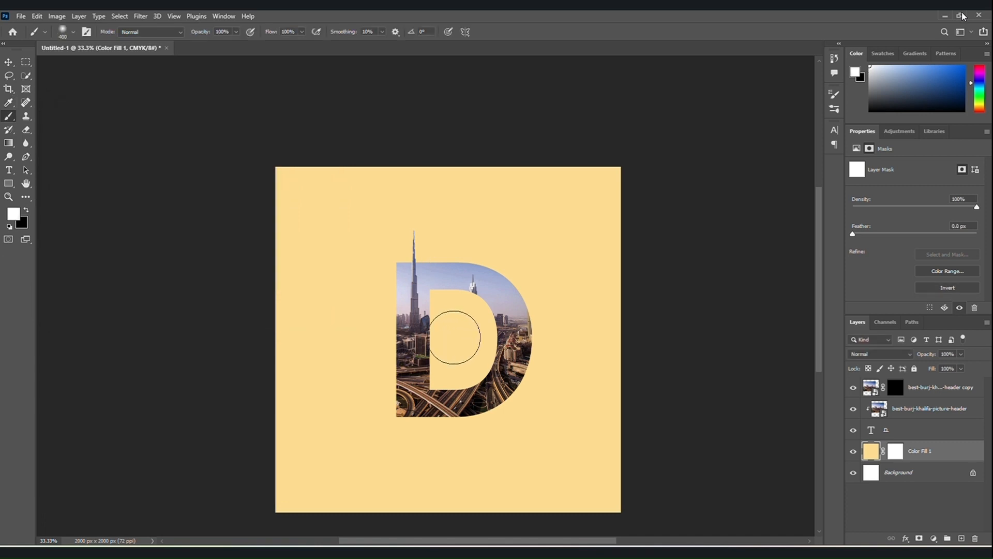
left_click(454, 352)
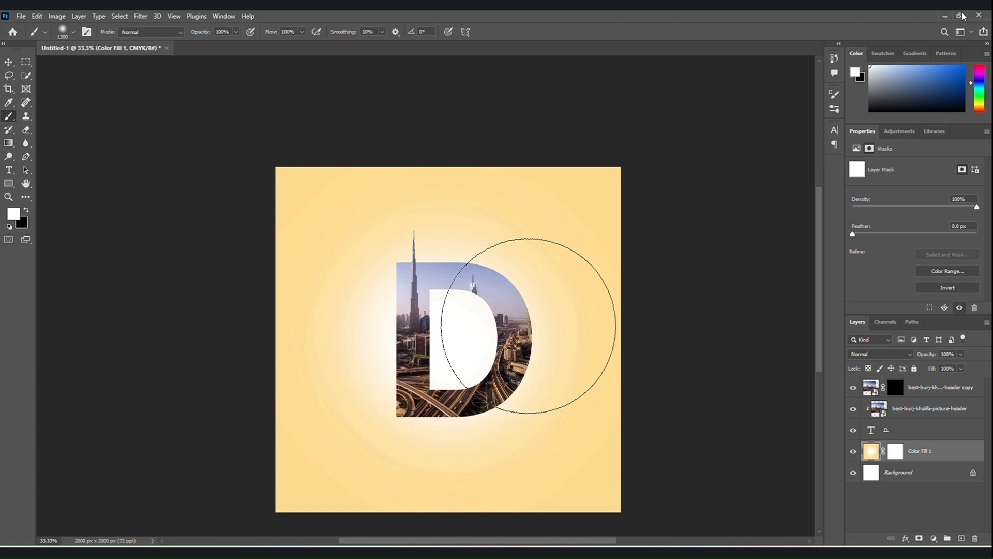
- Undo the latest glow strokes and repaint the white glow centered behind the letter D
key("ctrl+z")
key("ctrl+z")
key("ctrl+z")
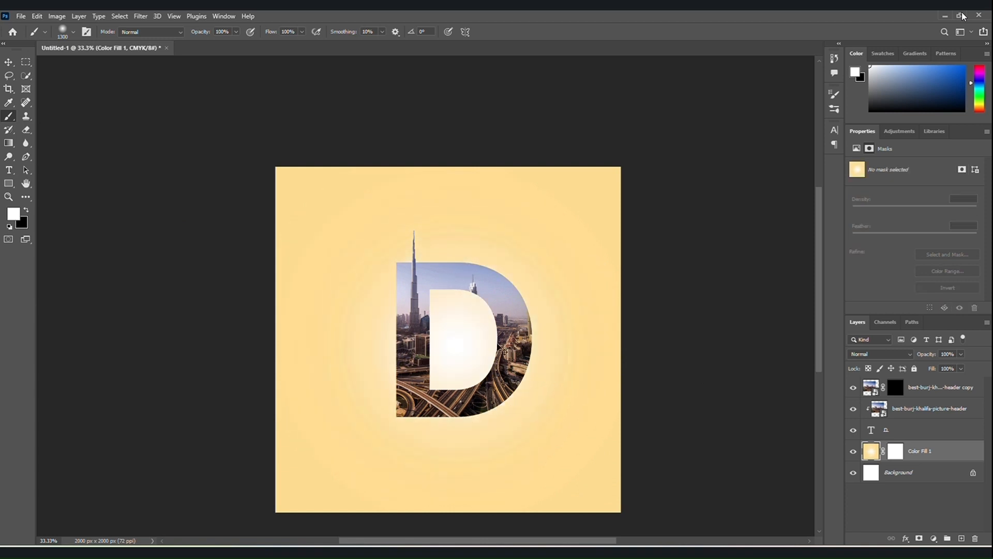
left_click(455, 343)
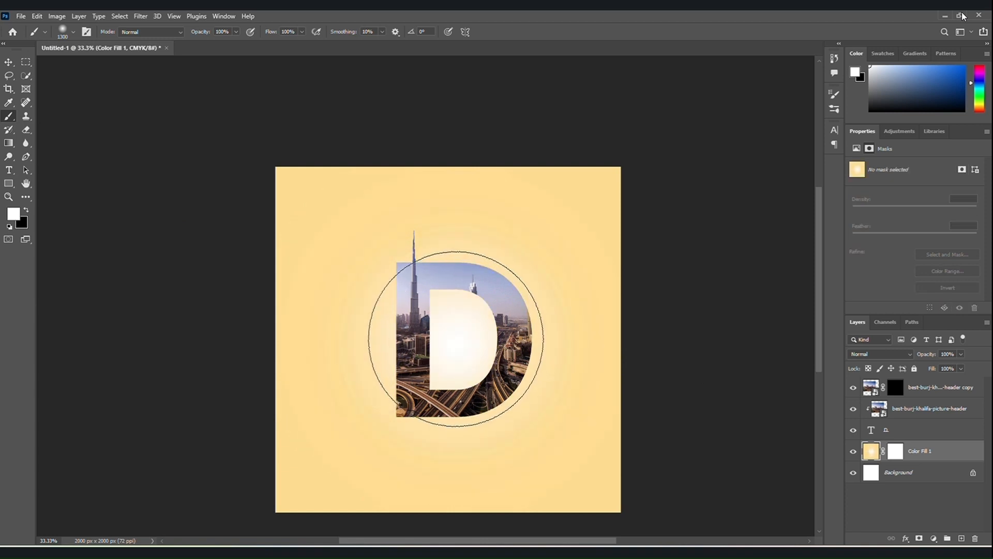
left_click(456, 338)
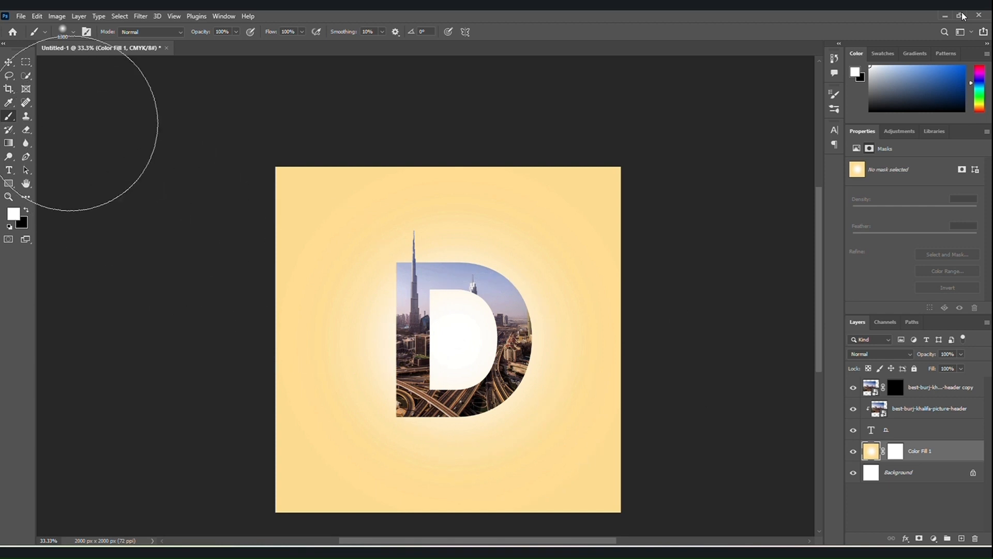
left_click(13, 63)
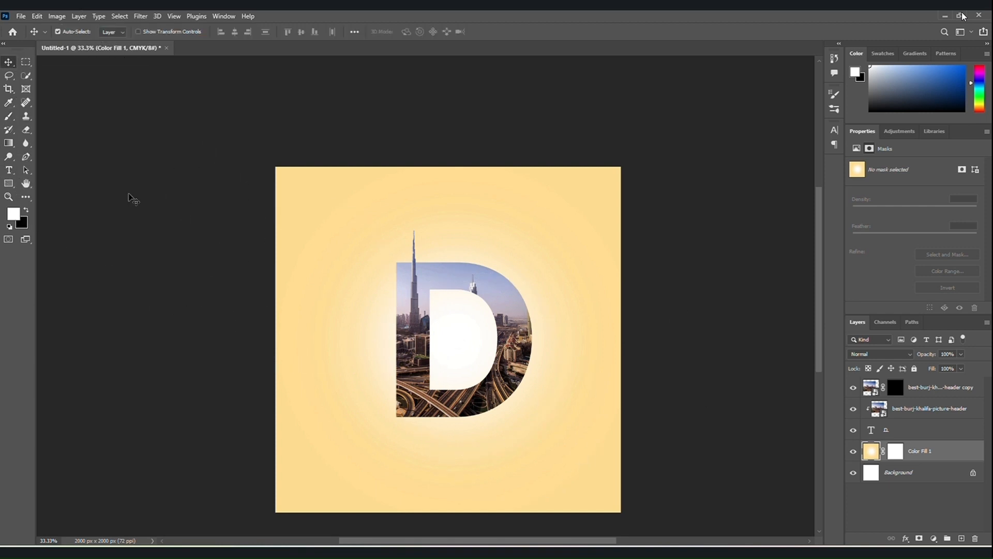
left_click(8, 119)
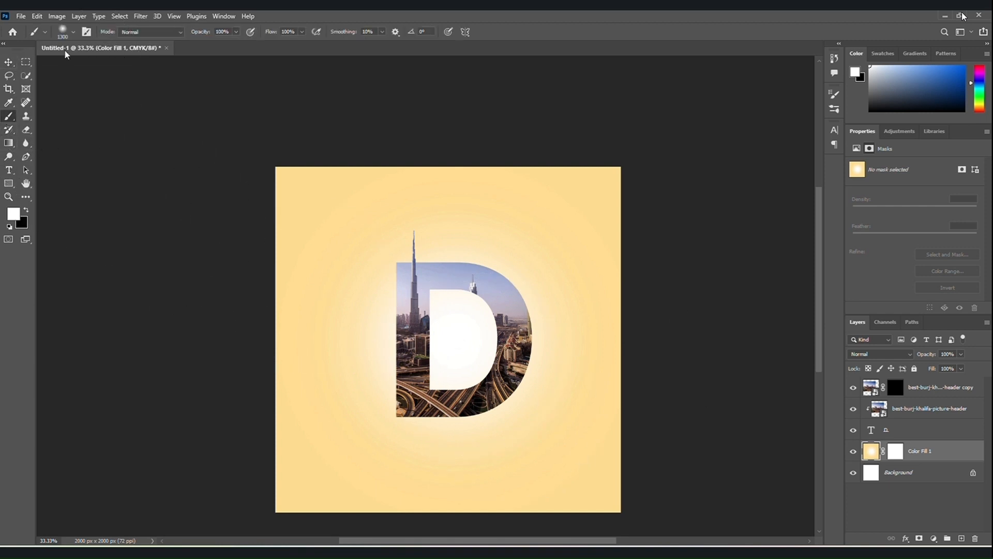
left_click(73, 33)
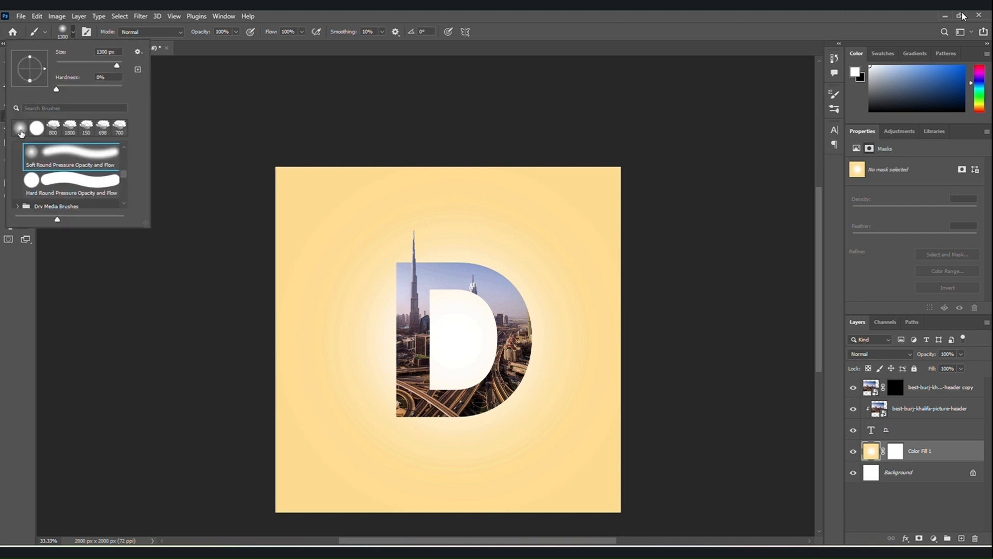
key("Escape")
key("v")
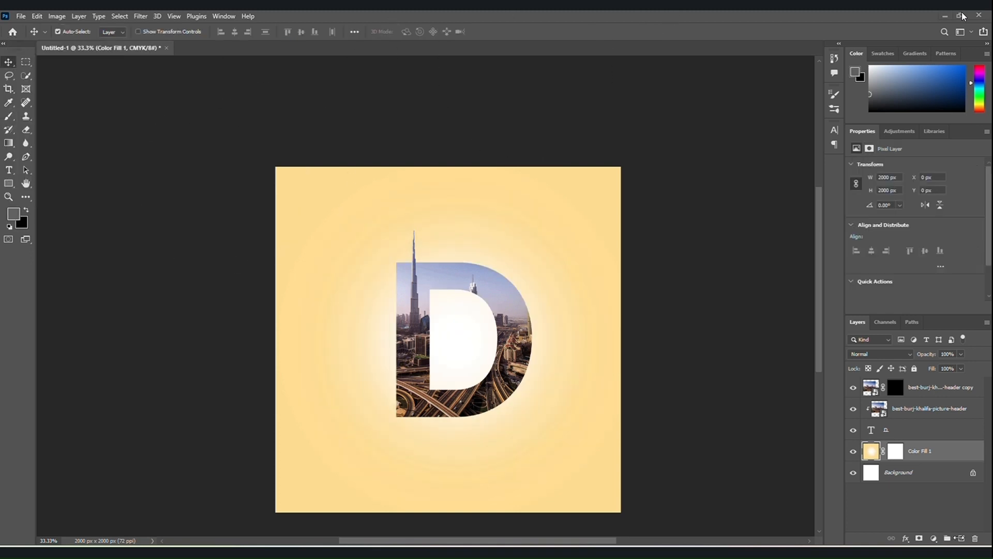
- Add a new layer above the color fill layer and set the foreground color to black
left_click(962, 539)
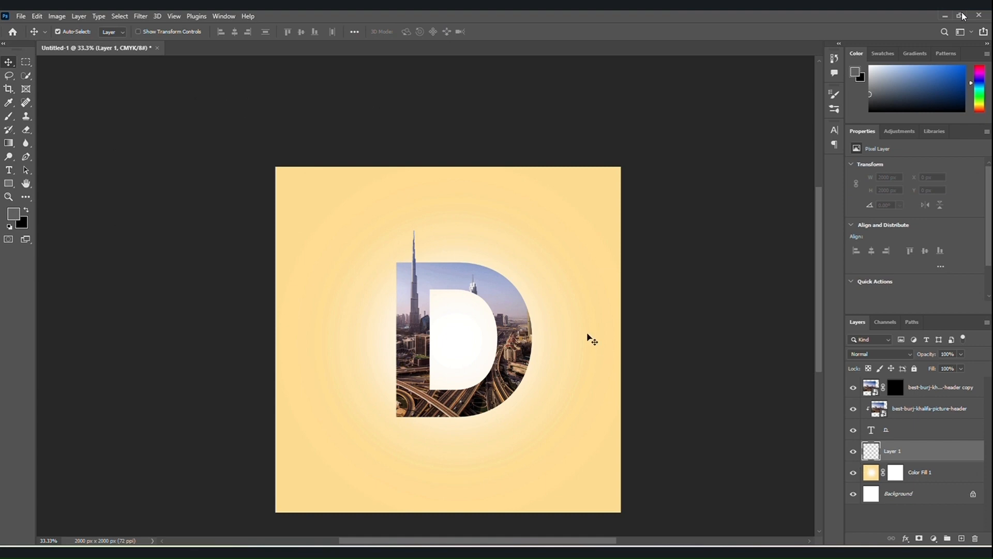
left_click(13, 213)
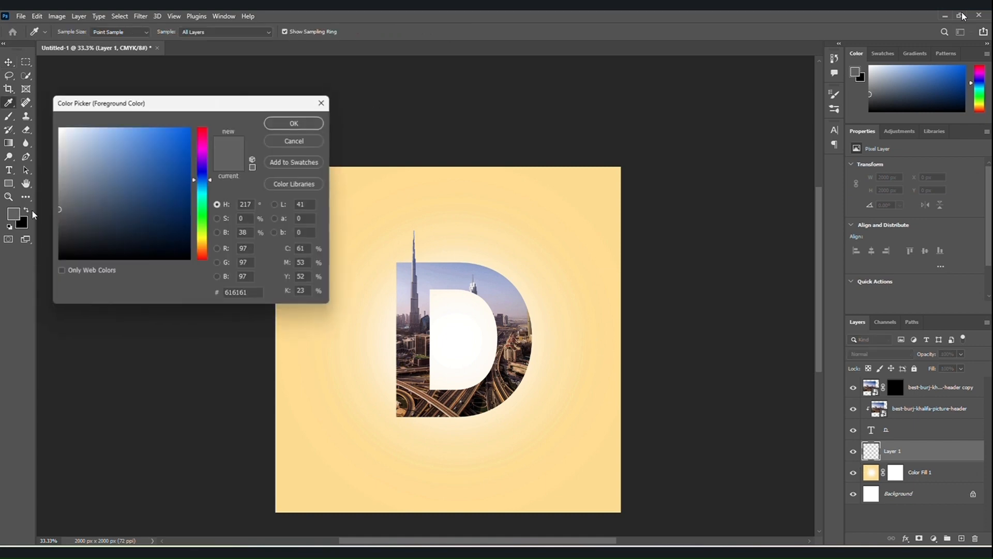
left_click(291, 124)
- Choose the soft round brush at 1300 px with 0% hardness for painting on the new layer
left_click(10, 115)
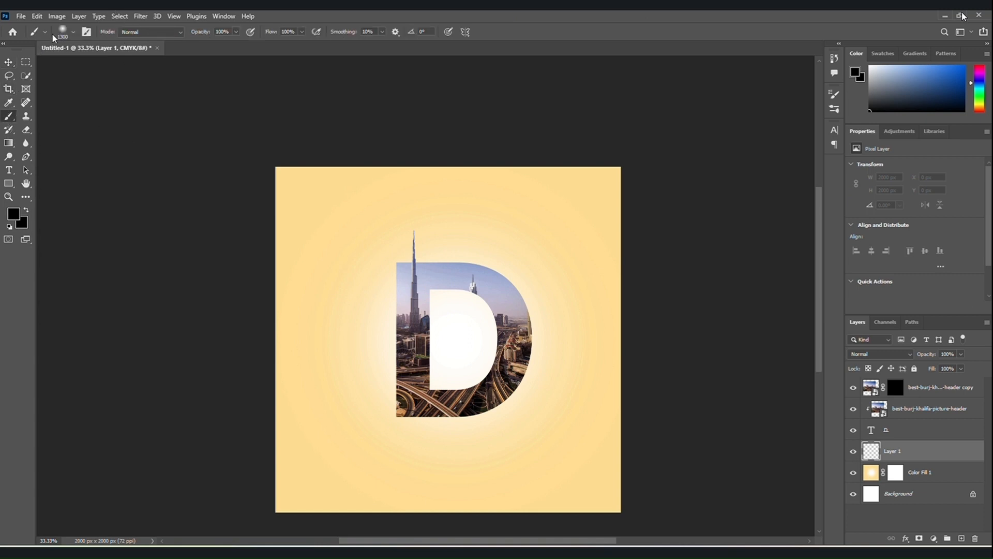
left_click(76, 33)
left_click(16, 127)
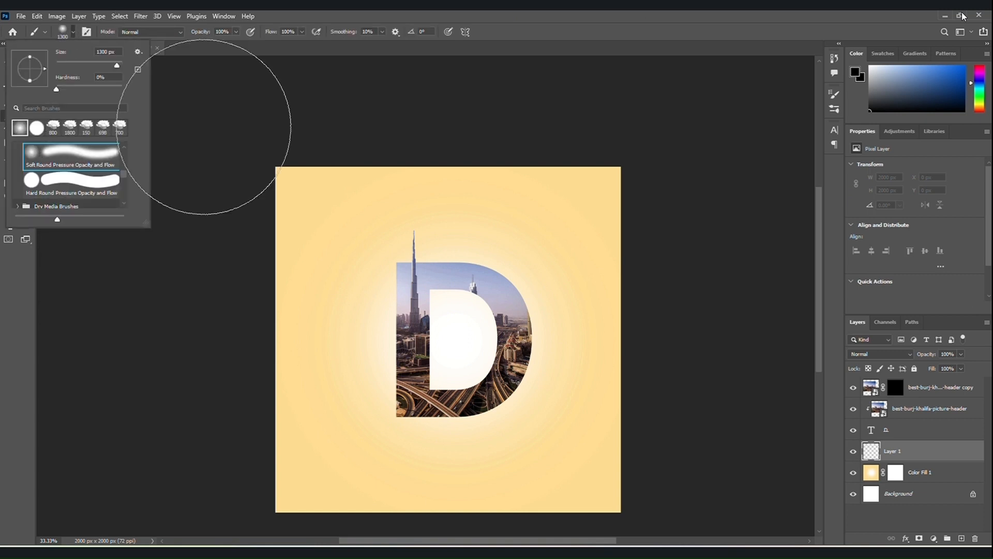
left_click_drag(647, 18, 625, 21)
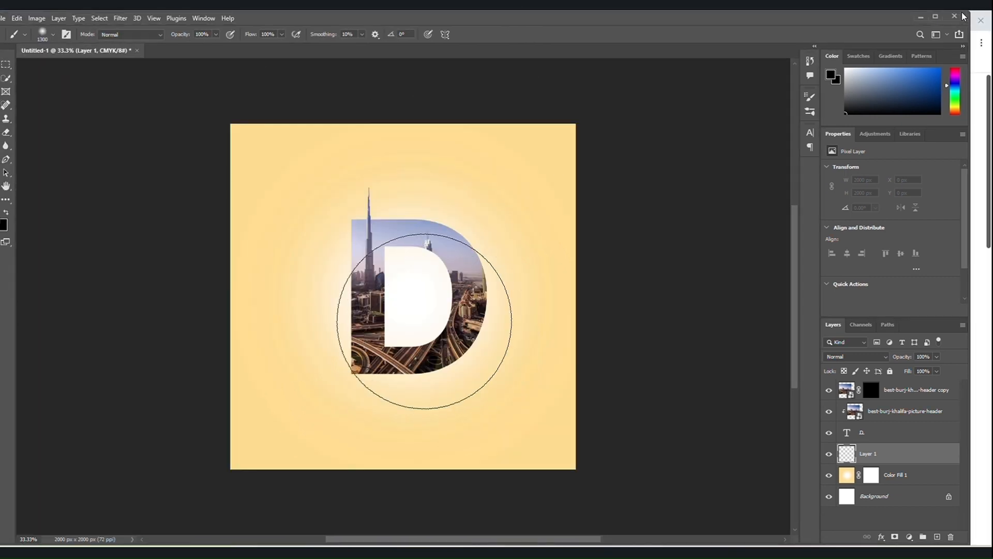
left_click(935, 17)
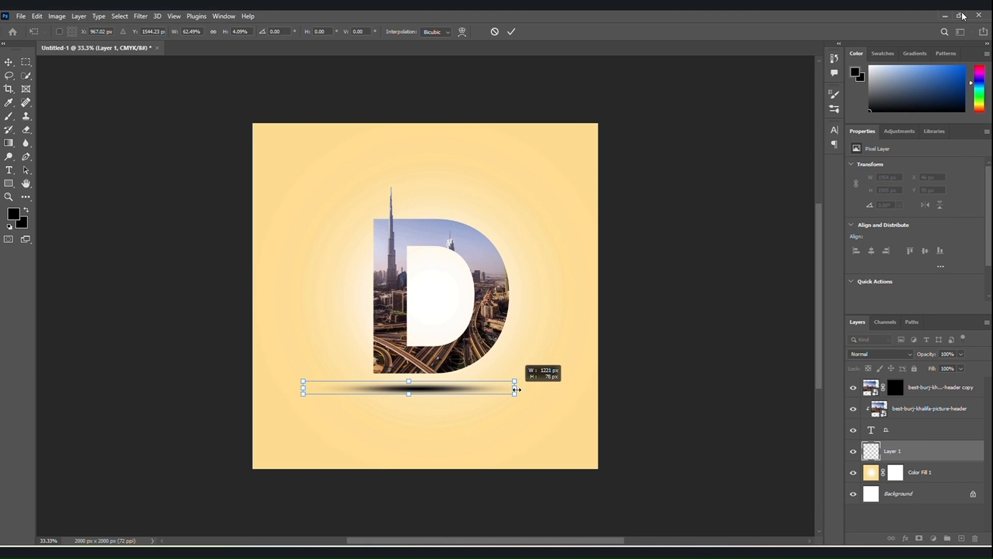
- Narrow the flattened black shadow to about 1012 px wide, position it just beneath the letter D, and apply the transform
left_click_drag(517, 390, 501, 390)
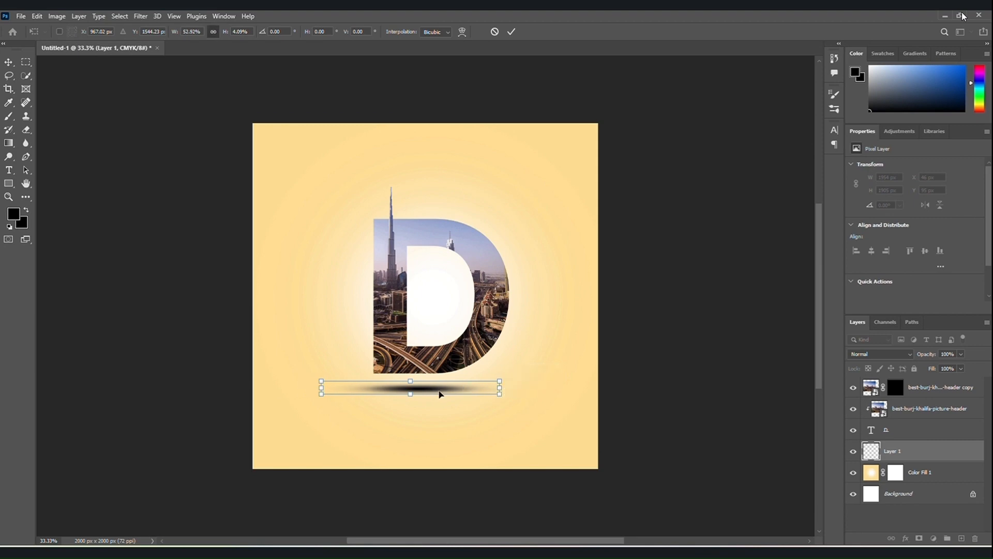
left_click_drag(440, 394, 444, 393)
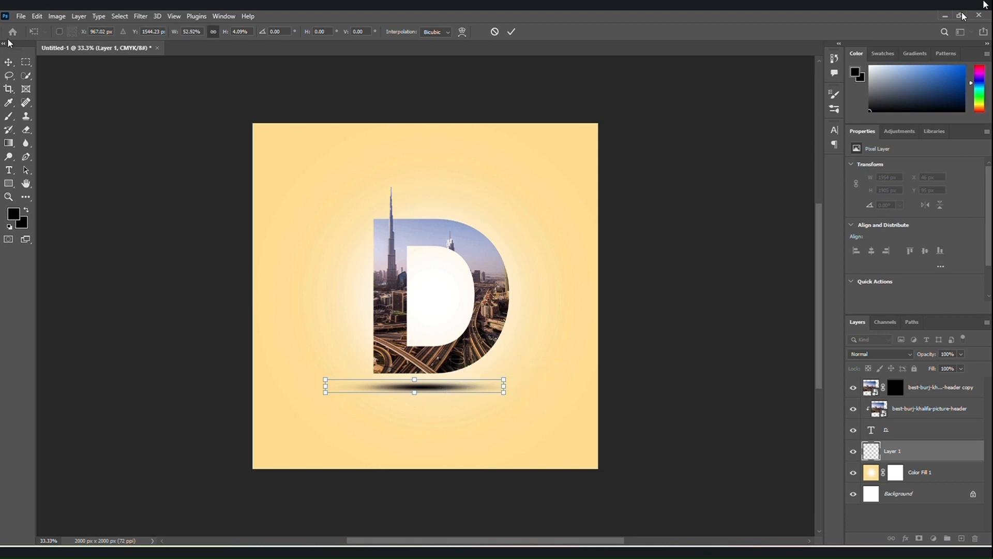
left_click(8, 66)
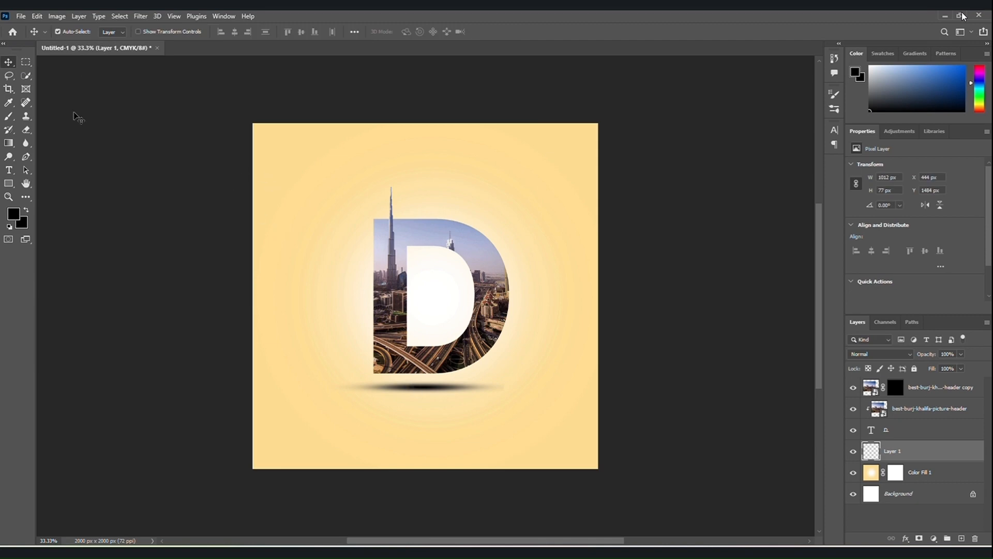
- Try to place the parachute PNG with the red and black canopy from the Banner folder as an embedded image
left_click(21, 16)
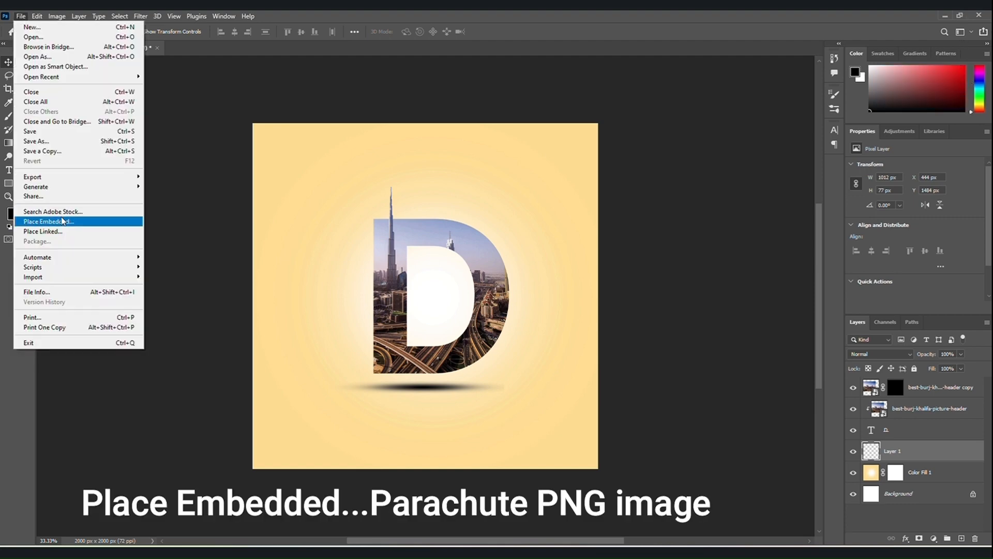
left_click(52, 221)
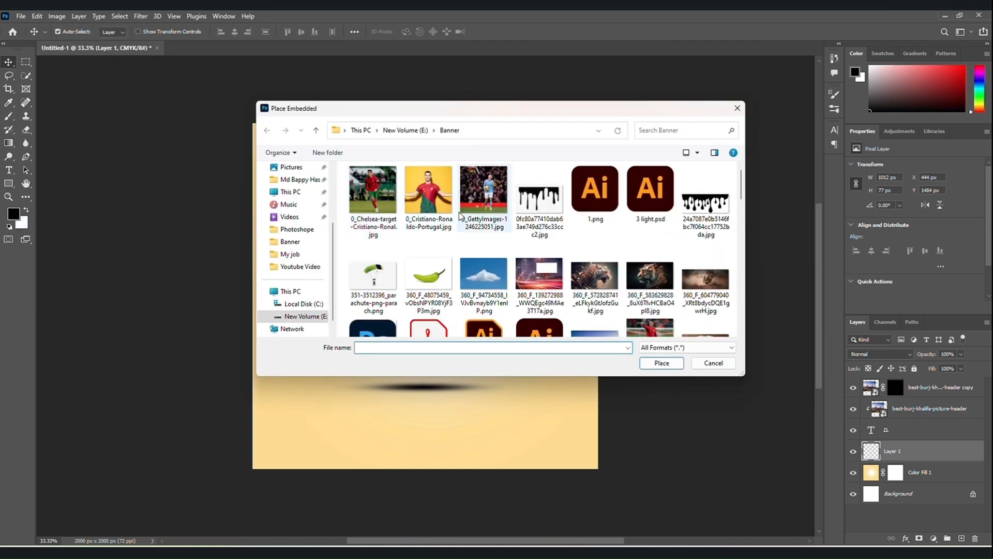
scroll(479, 227, "down", 5)
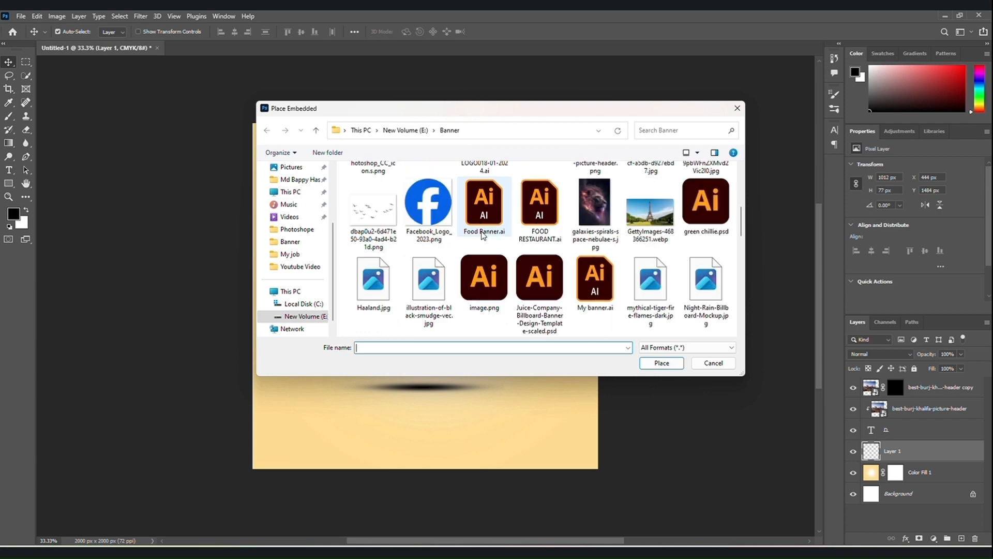
scroll(480, 217, "down", 4)
scroll(479, 201, "up", 1)
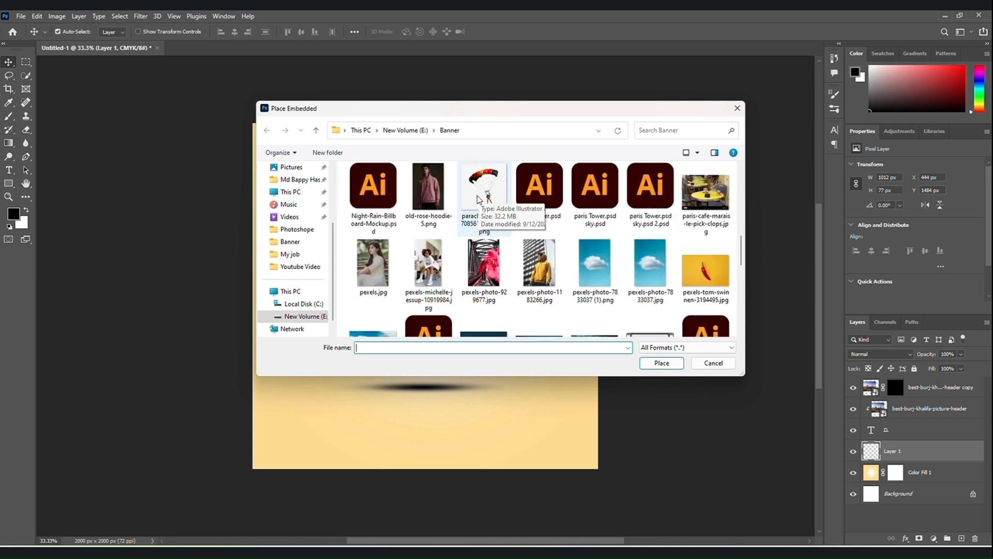
left_click(478, 198)
left_click(661, 362)
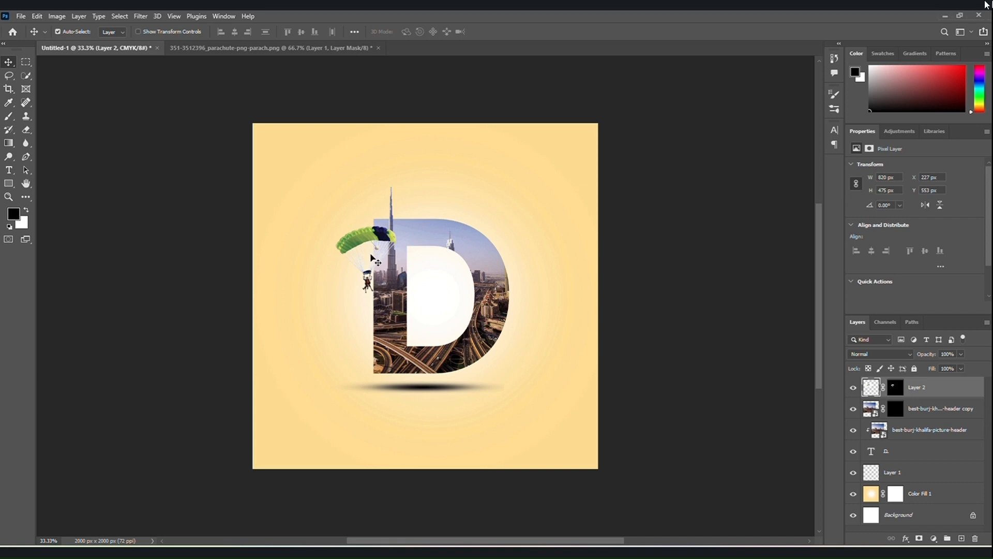
- Rotate the green parachute about 10.67°, scale it to about 83.49%, and position it over the letter D's upper-left corner
key("ctrl+t")
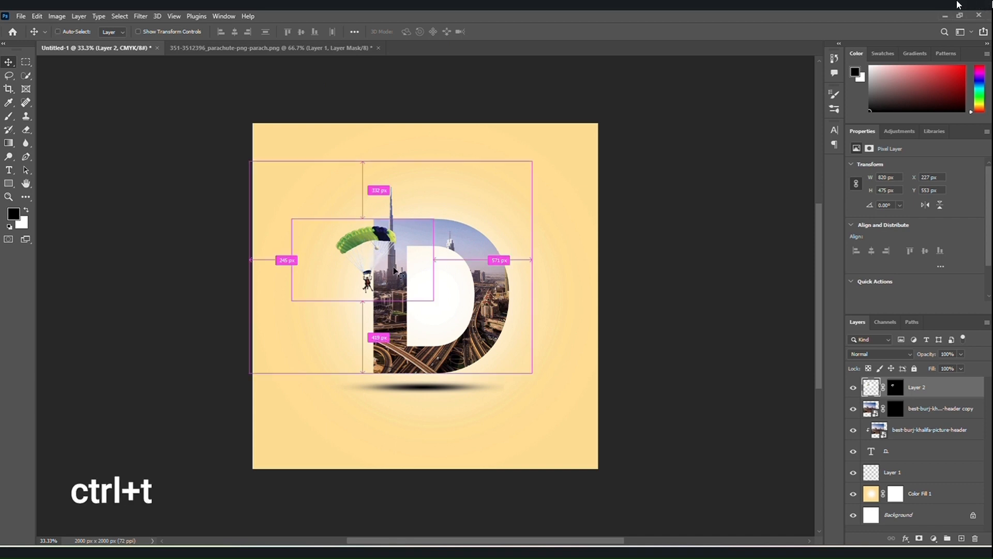
left_click_drag(434, 300, 432, 324)
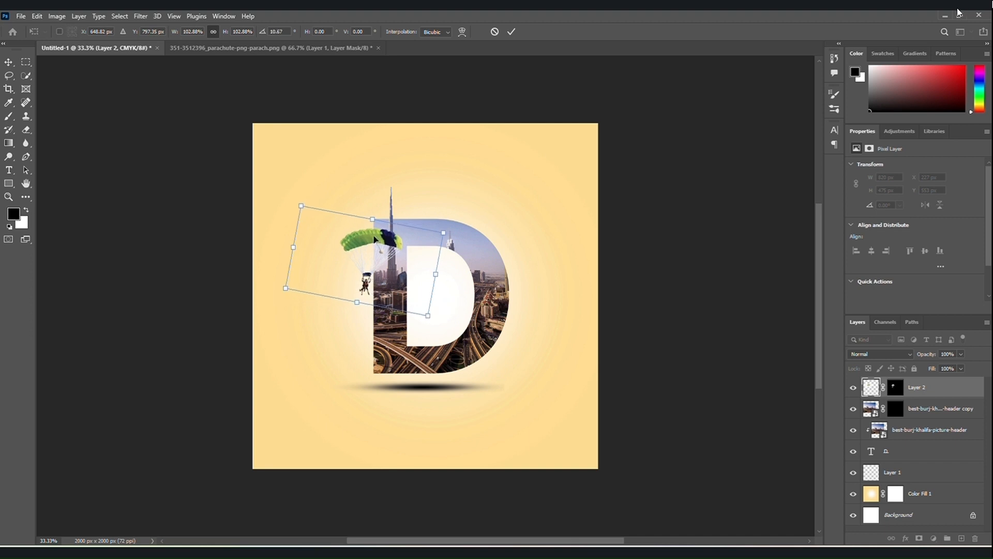
left_click_drag(375, 240, 371, 246)
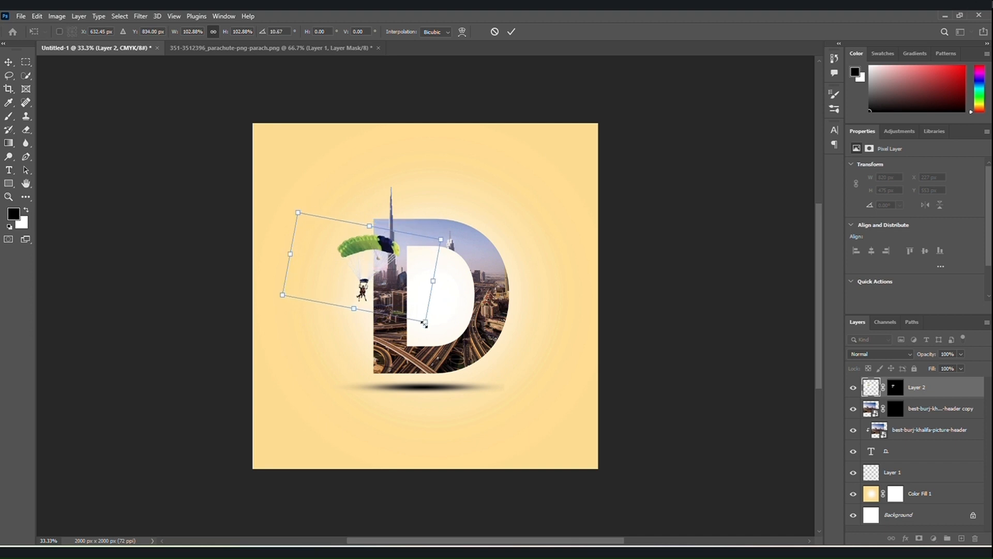
left_click_drag(424, 323, 401, 303)
left_click_drag(363, 239, 369, 245)
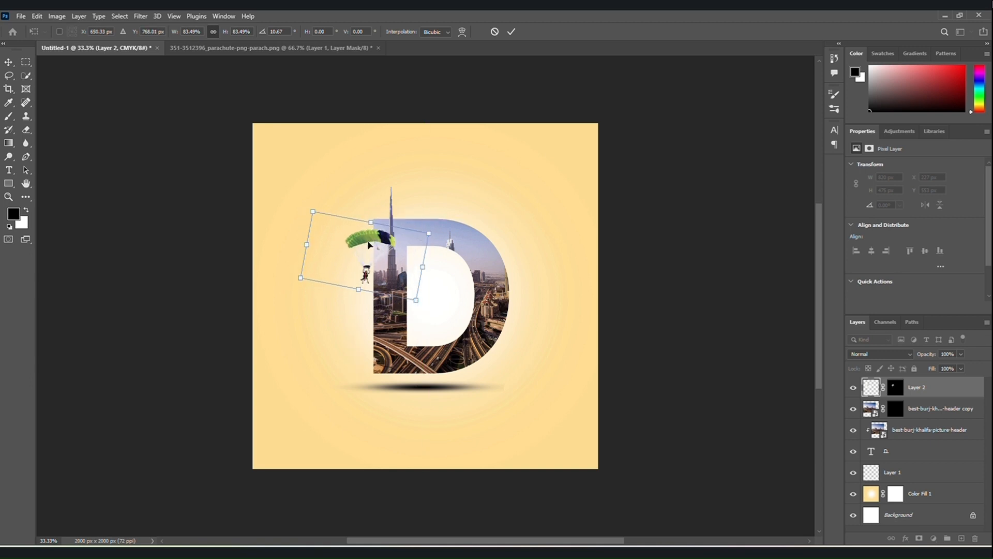
left_click(8, 62)
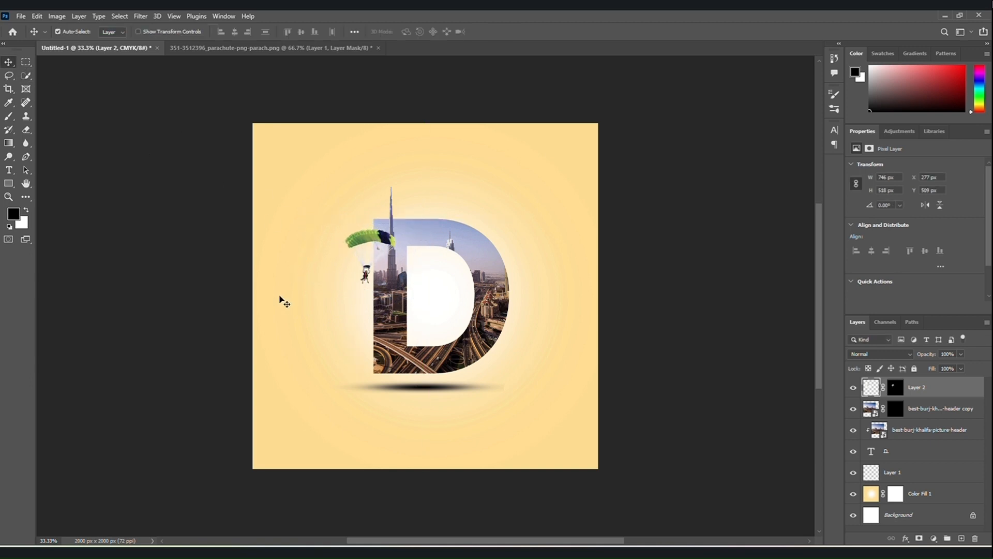
- Choose the Soft Round Pressure Opacity and Flow brush with 0% hardness
left_click(9, 116)
left_click(73, 32)
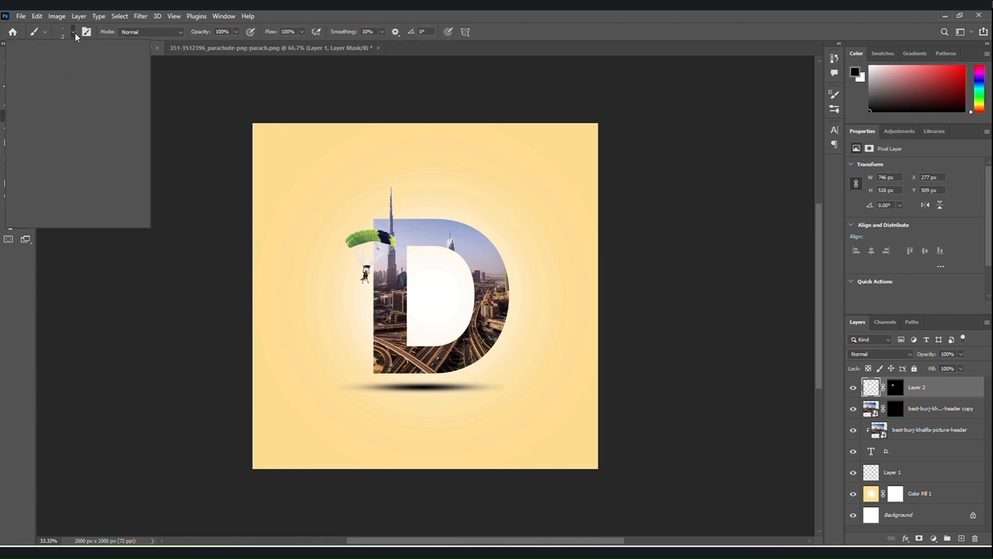
left_click(44, 151)
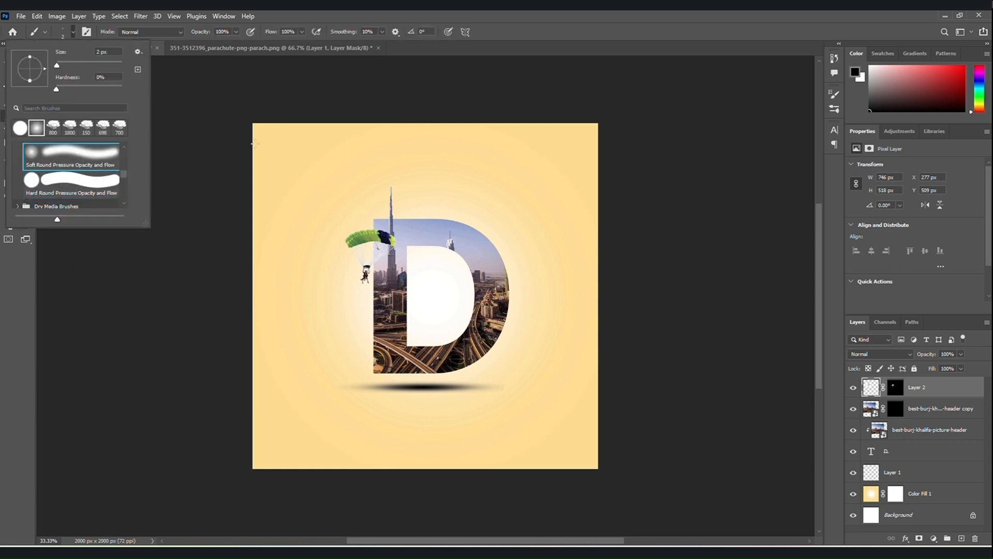
left_click(594, 10)
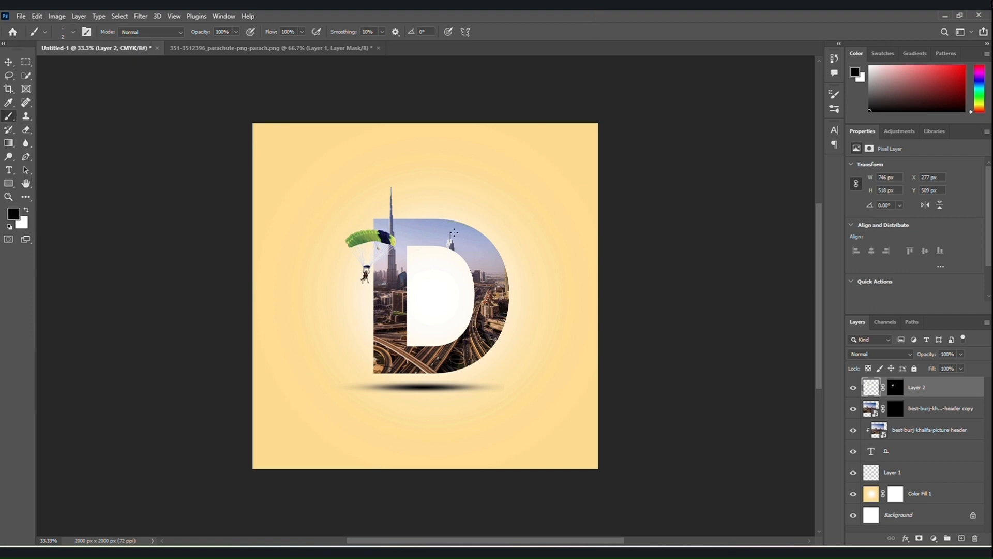
- Enlarge the brush to 1900 px, switch the foreground to white, and paint a wider glow behind the letter D on the color fill layer
key("bracketright")
key("bracketright")
key("bracketright")
key("bracketright")
key("bracketright")
key("bracketright")
key("bracketright")
key("bracketright")
key("bracketright")
key("bracketright")
key("bracketright")
key("bracketright")
key("bracketright")
key("bracketright")
key("bracketright")
key("bracketright")
key("bracketright")
key("bracketright")
key("bracketright")
key("bracketright")
key("bracketright")
key("bracketright")
key("bracketright")
key("bracketright")
key("bracketright")
key("bracketright")
key("bracketright")
key("bracketright")
key("x")
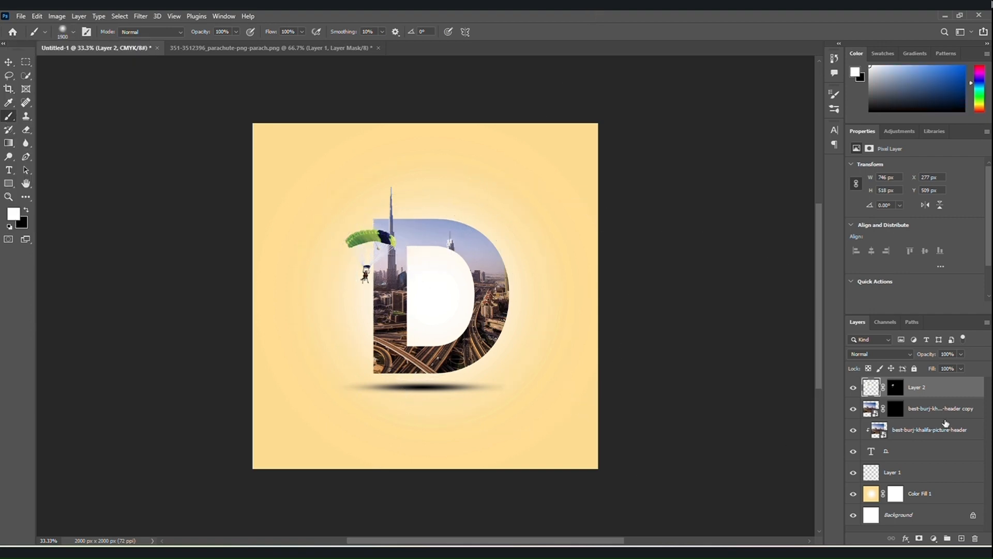
left_click(876, 495)
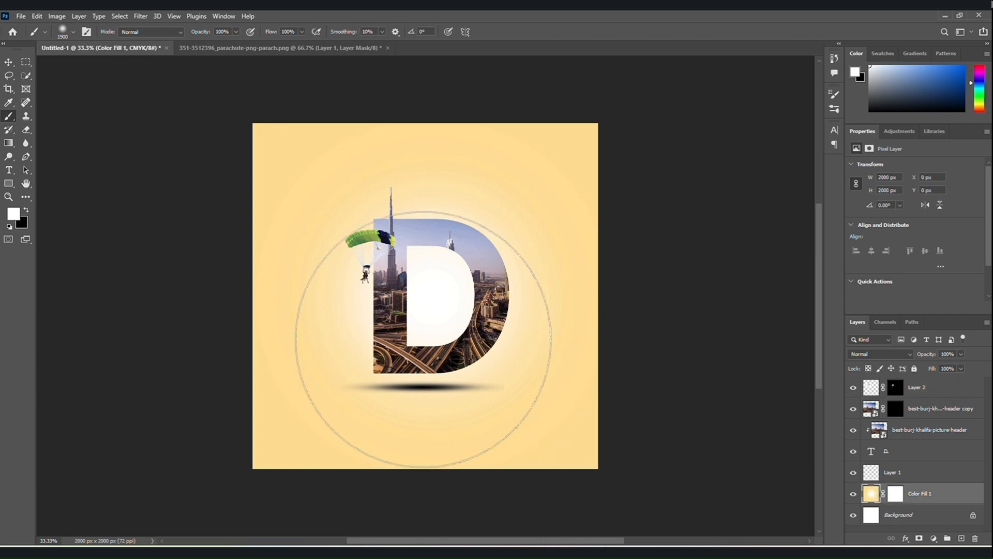
left_click(419, 305)
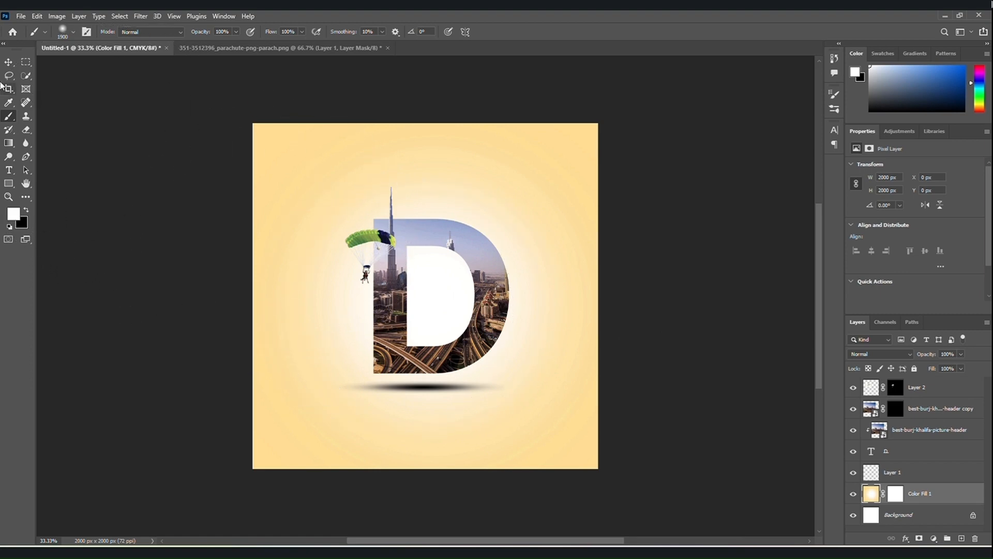
left_click(8, 62)
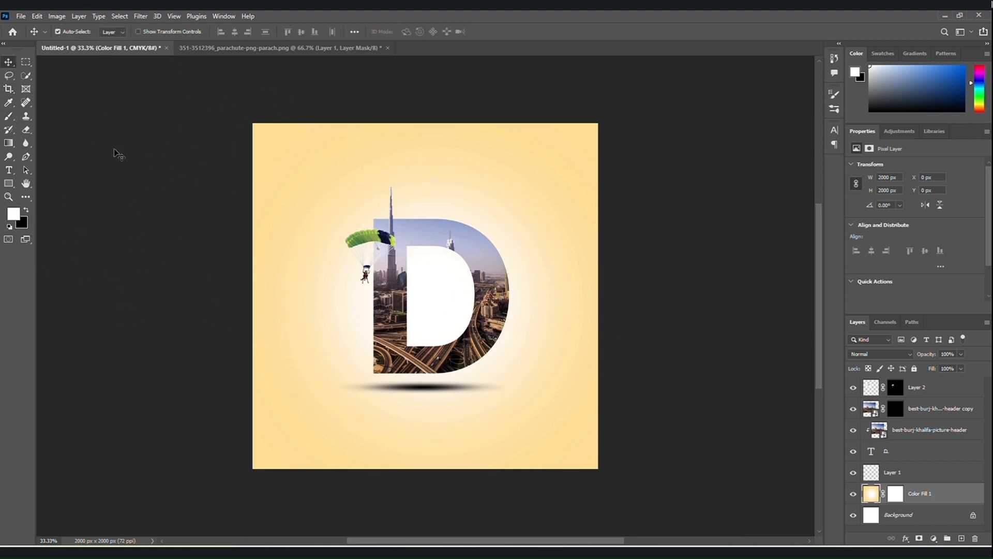
- Choose the 800 px cloud-shaped brush from the recent brushes
left_click(9, 116)
left_click(63, 30)
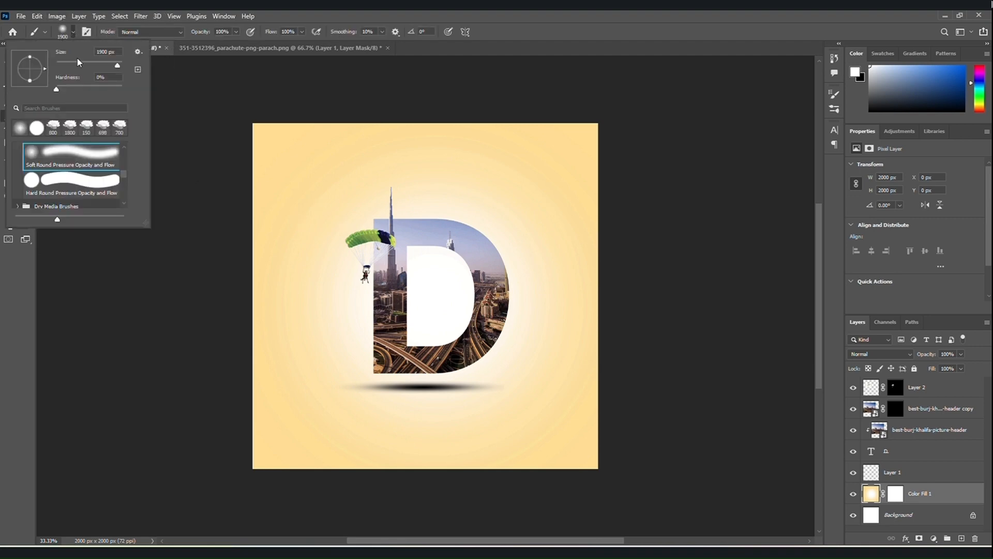
scroll(63, 156, "down", 1)
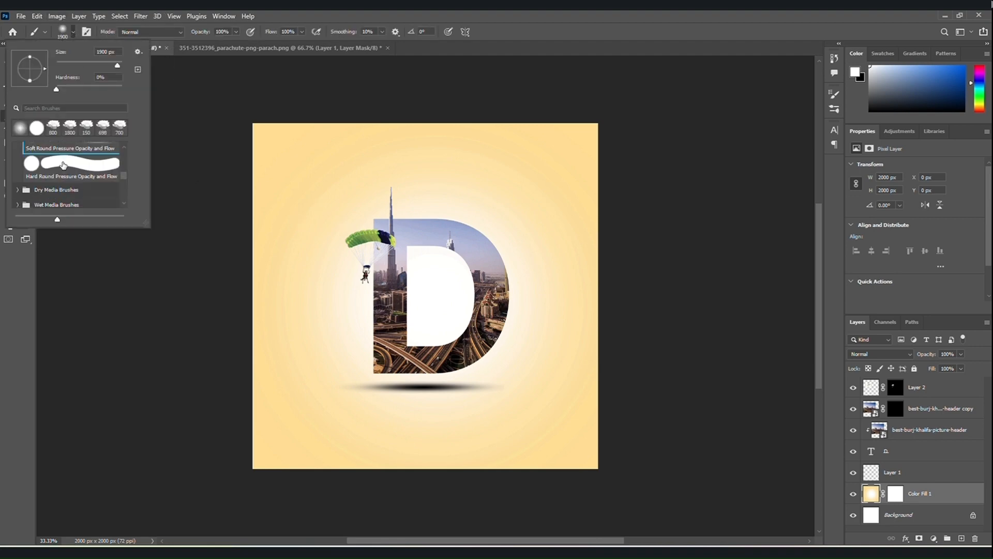
left_click(54, 127)
left_click(580, 62)
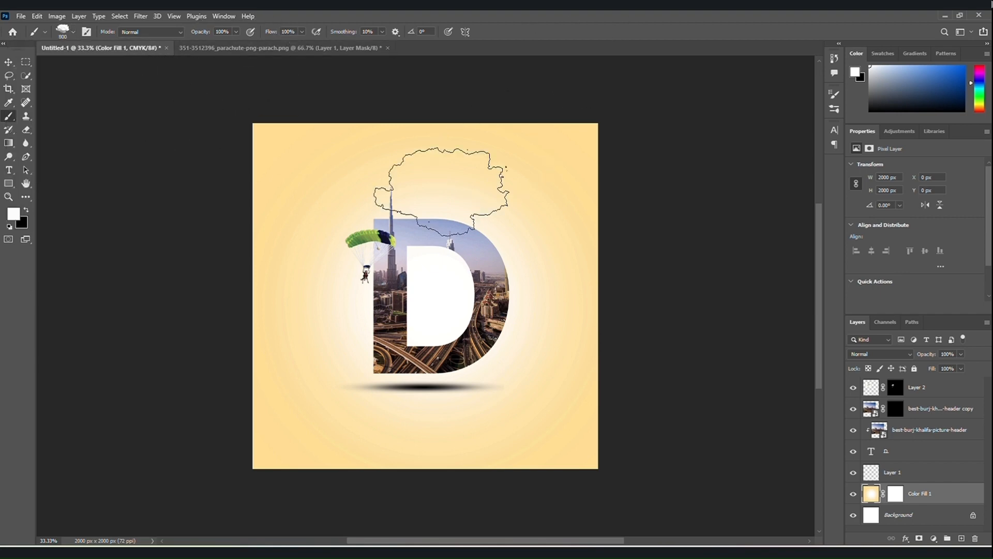
- Reduce the cloud brush to 400 px and stamp a white cloud behind the parachute at the letter D's upper-left corner
key("bracketleft")
key("bracketleft")
key("bracketleft")
key("bracketleft")
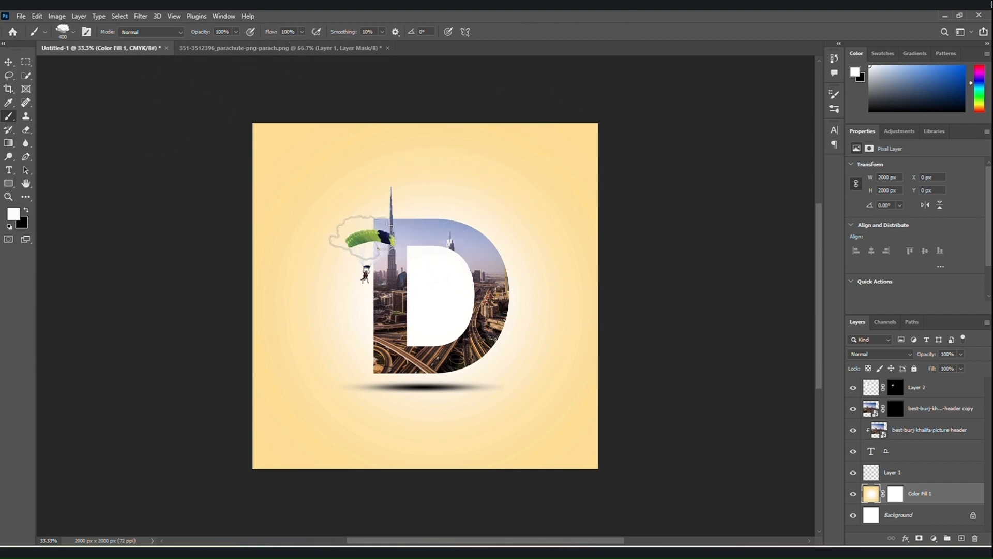
left_click(348, 225)
- Reduce the cloud brush to 200 px and add a new layer directly above the color fill layer
key("bracketleft")
key("bracketleft")
key("bracketleft")
key("ctrl+shift+alt+n")
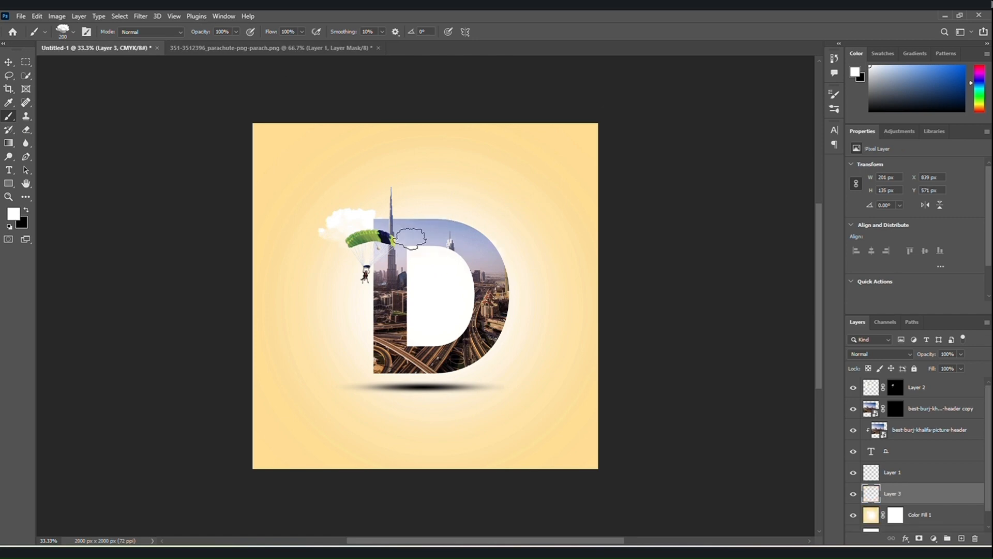
left_click(9, 63)
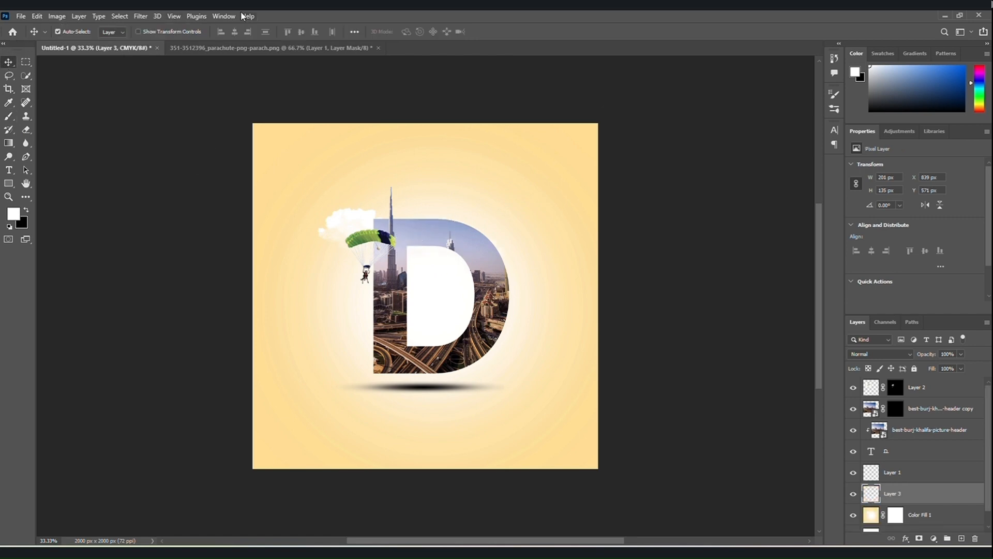